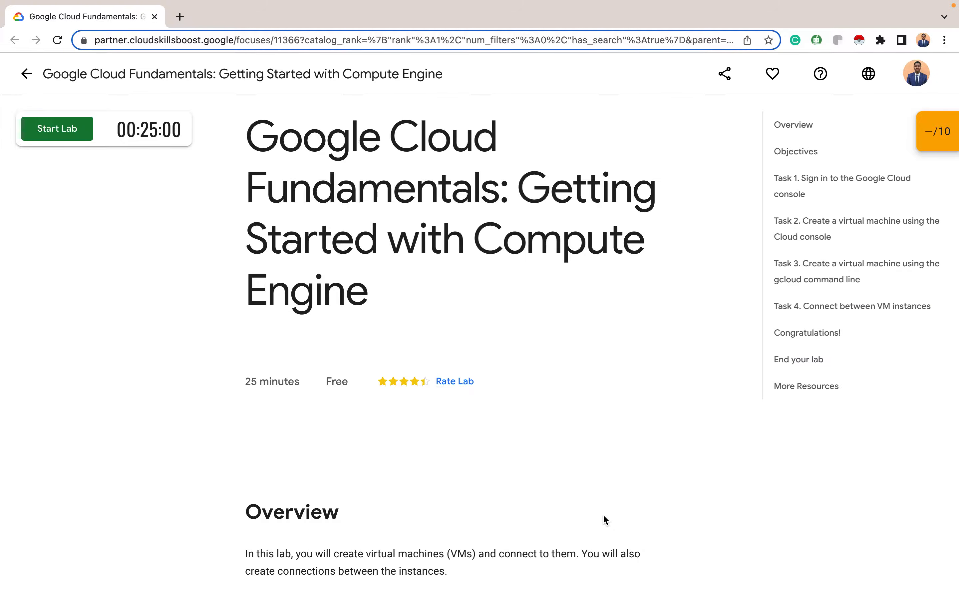
Step: Read the lab's overview and Task 1 instructions, start the lab, and open the Google Cloud console in an incognito window
scroll(603, 515, "down", 5)
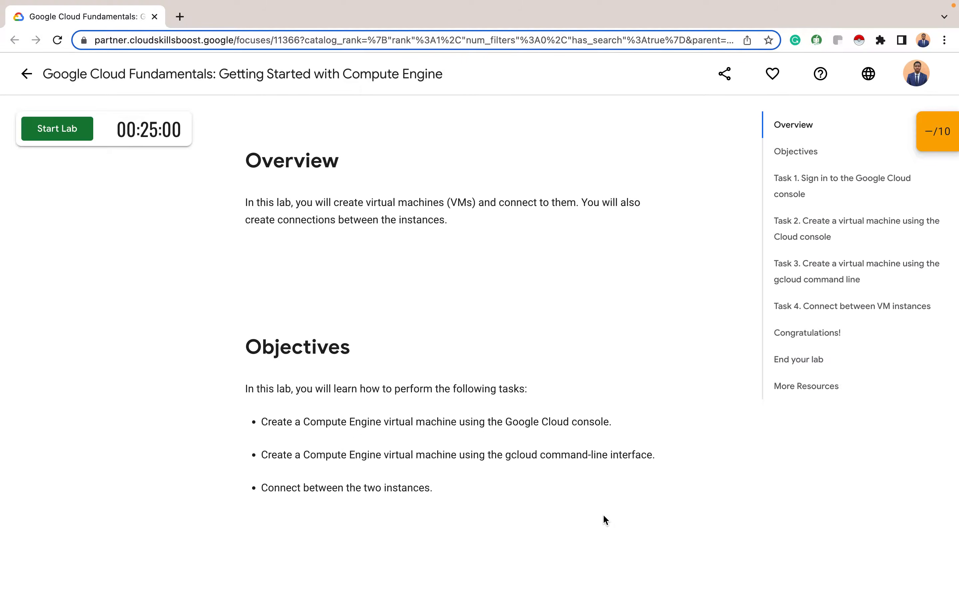
scroll(603, 515, "down", 10)
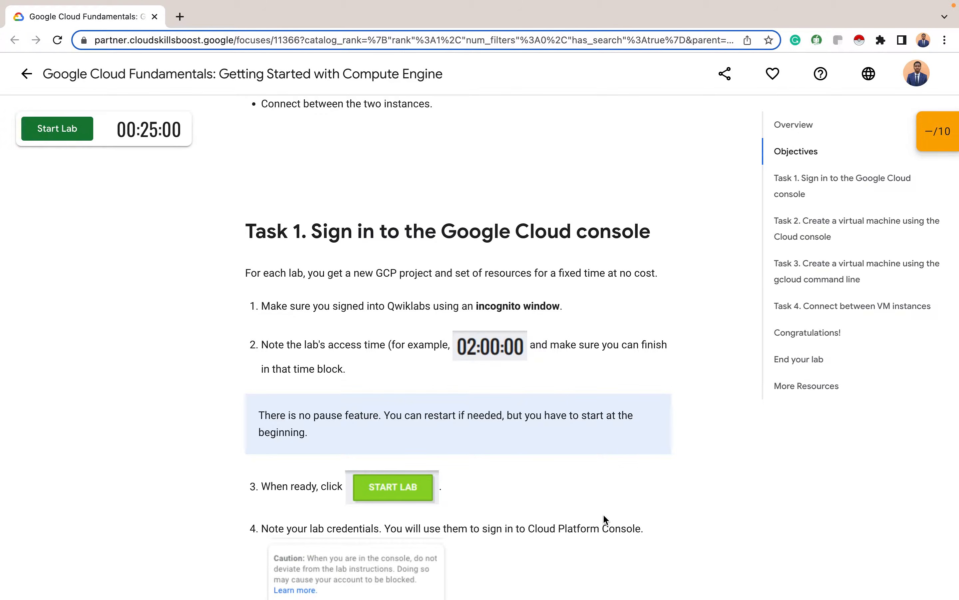
scroll(602, 514, "down", 2)
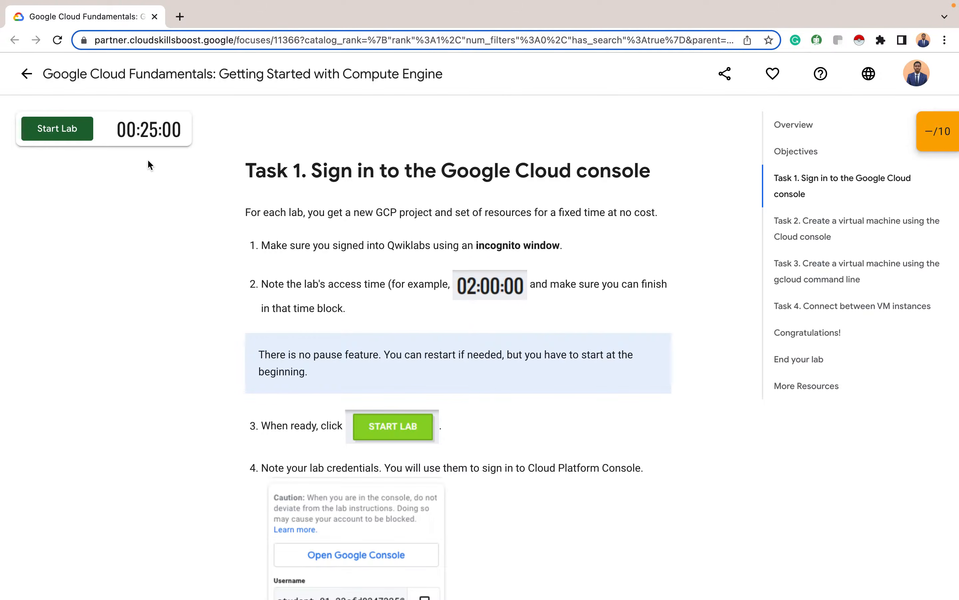
left_click(79, 131)
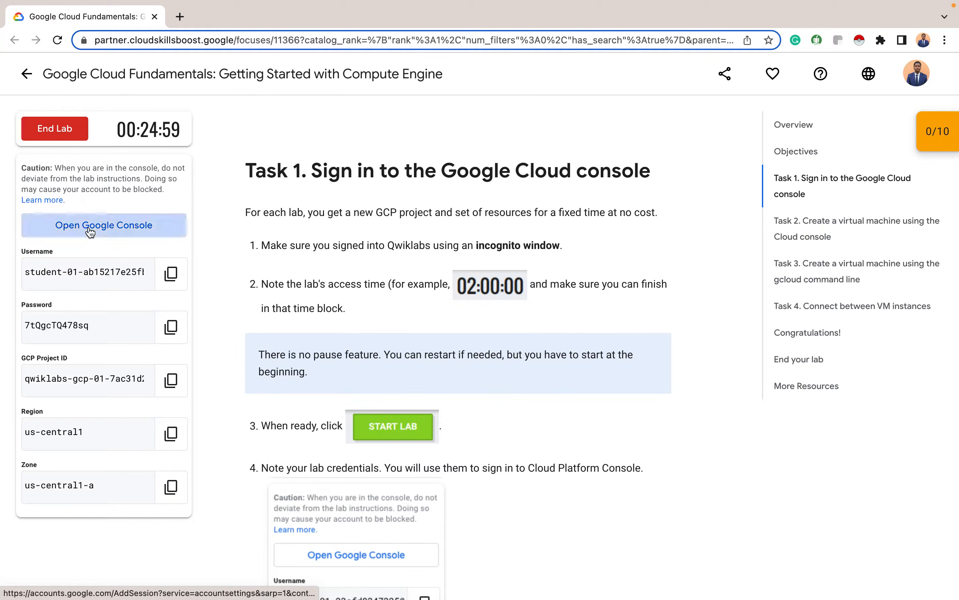
right_click(91, 228)
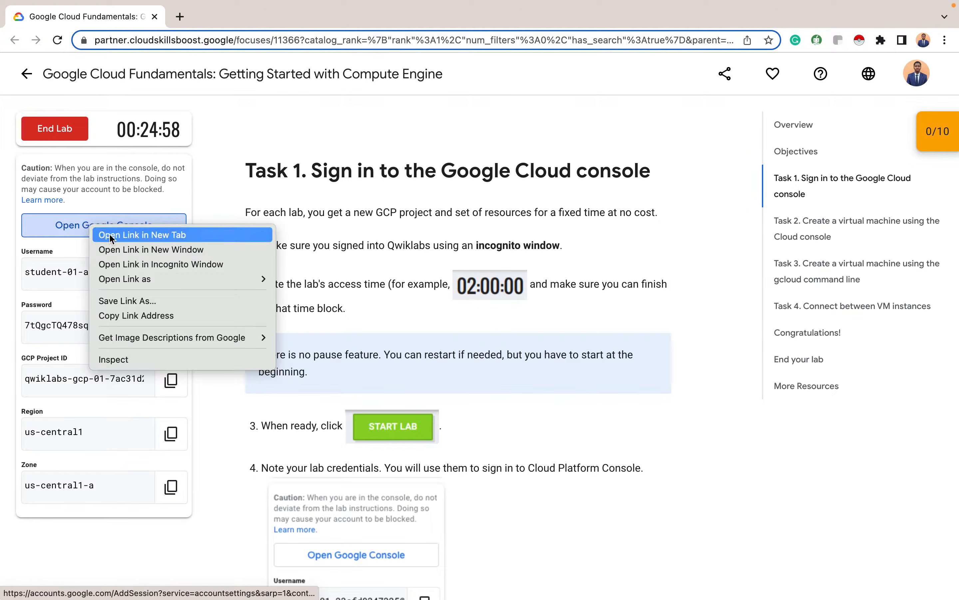
left_click(204, 262)
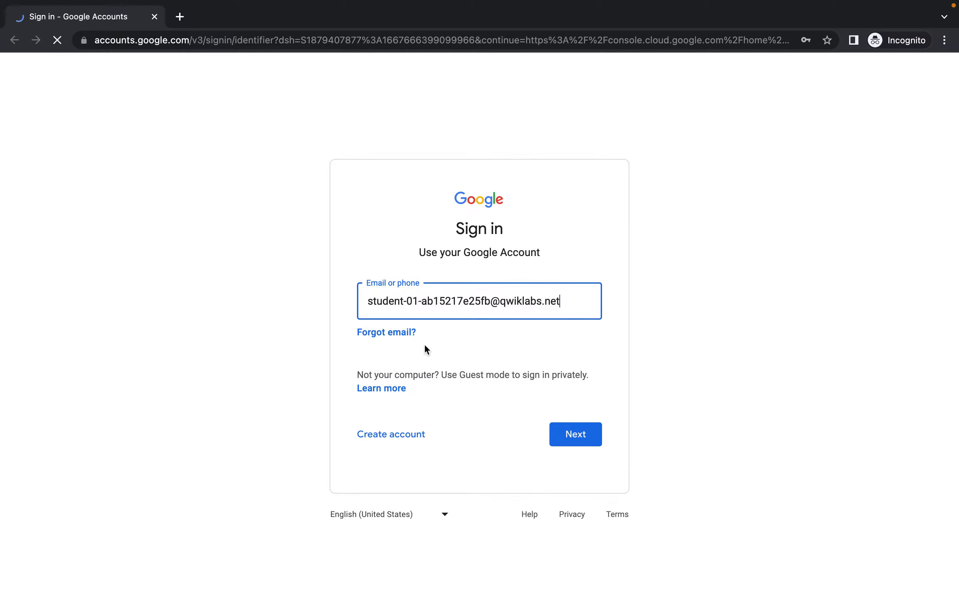
Step: Sign in to the prefilled student account using the account password copied from the lab credentials
key("ctrl+Left")
left_click(185, 328)
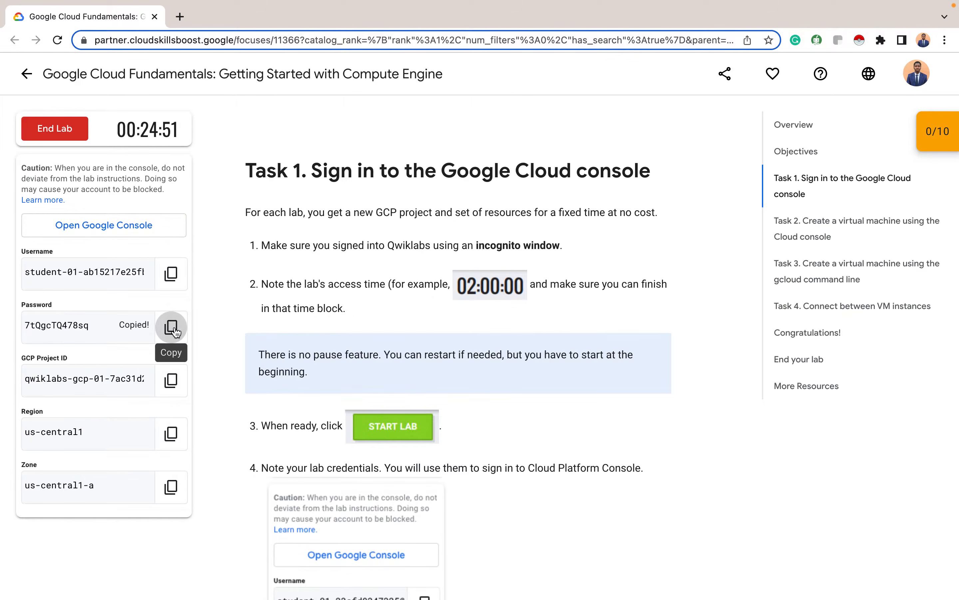
key("ctrl+Right")
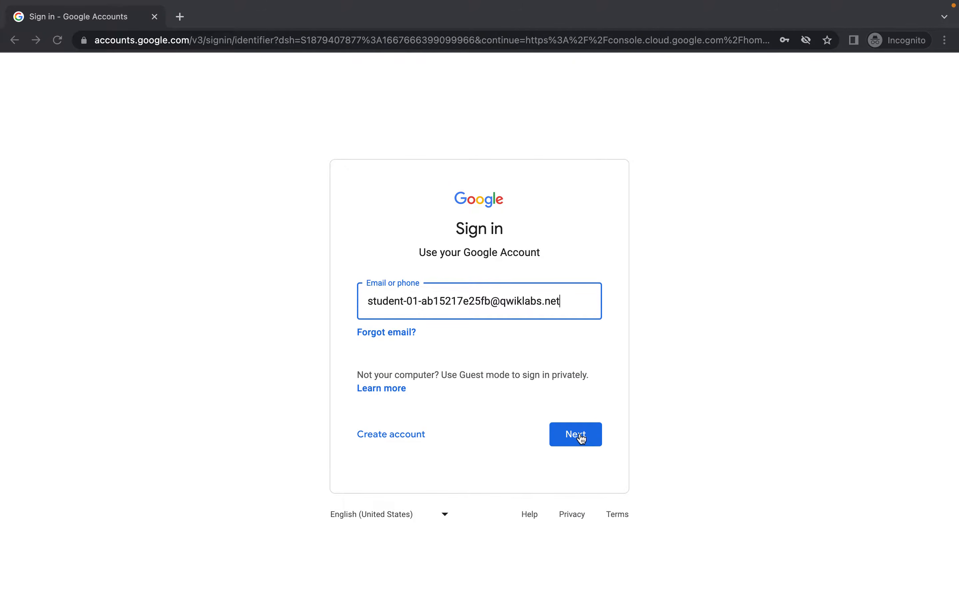
left_click(581, 437)
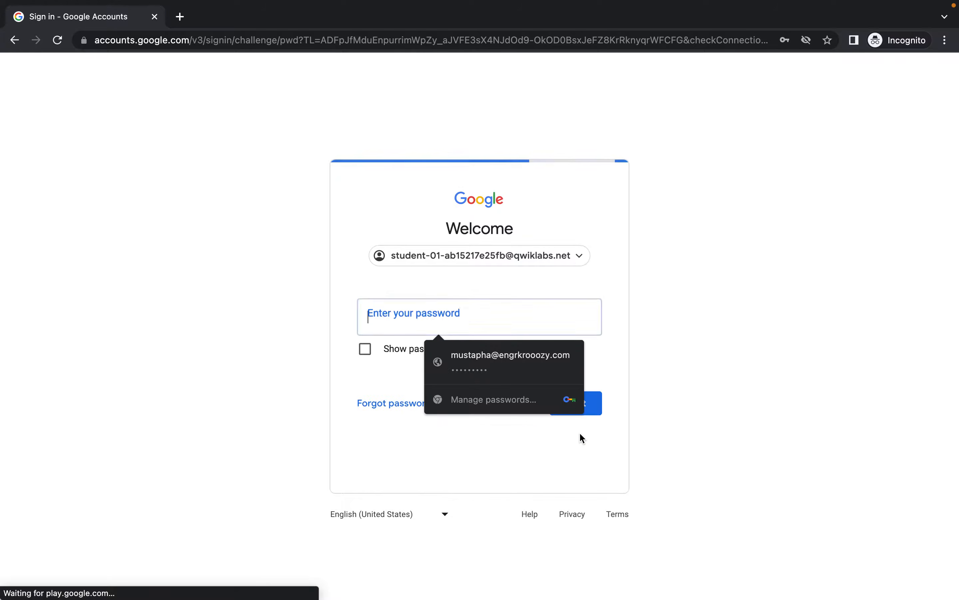
key("super+v")
left_click(568, 403)
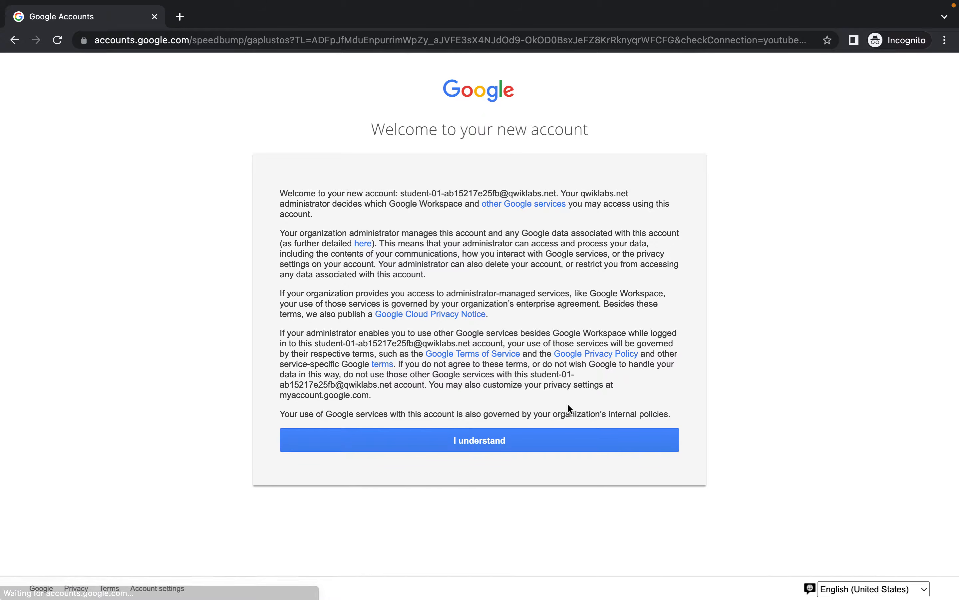
Step: Acknowledge the new account notice, then agree to the Google Cloud Terms of Service and opt in to email updates
left_click(540, 439)
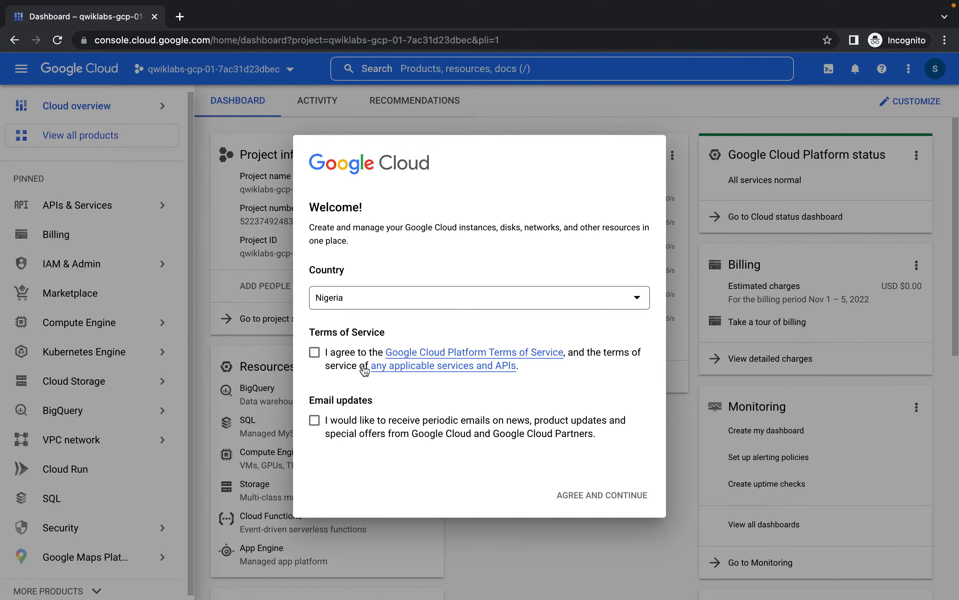
left_click(315, 352)
left_click(316, 422)
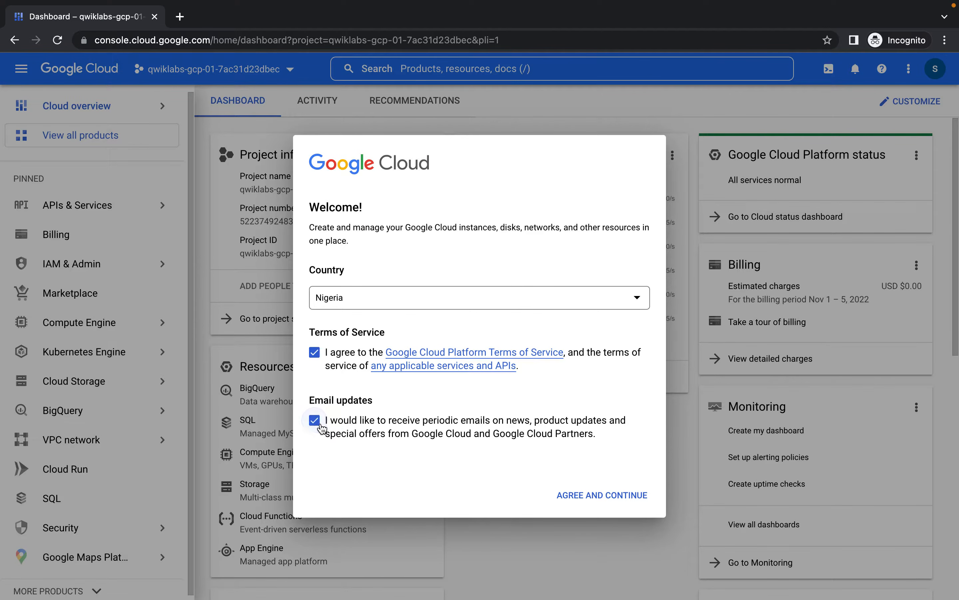
left_click(618, 495)
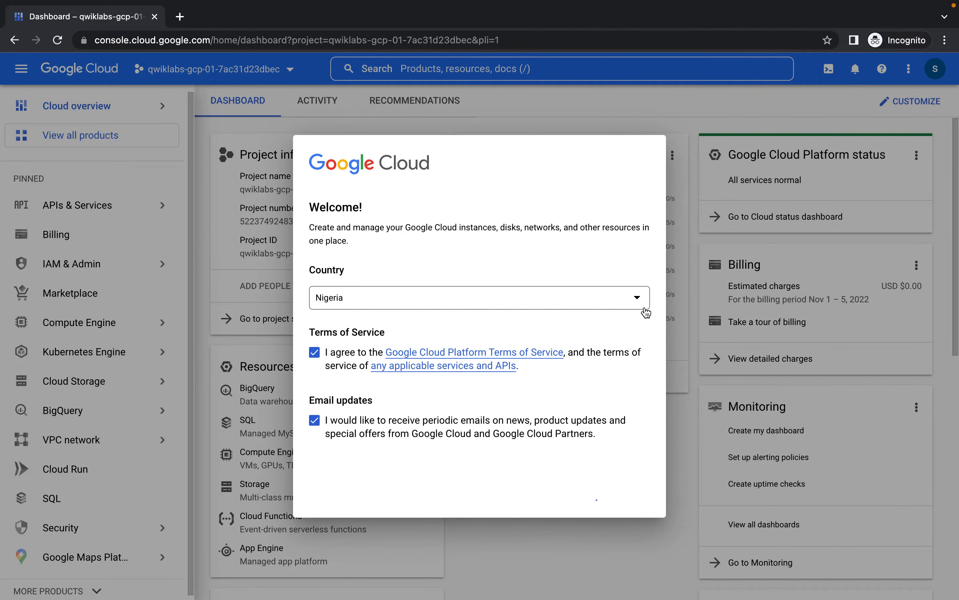
Step: Review the Task 2 instructions on the lab page and select the instance name my-vm-1 in them
key("ctrl+Left")
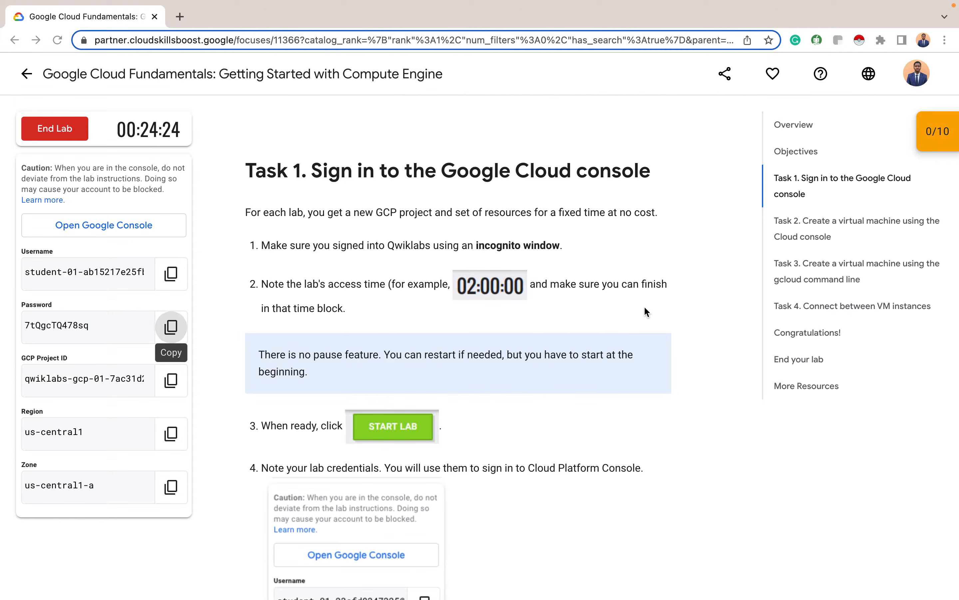
scroll(574, 360, "down", 15)
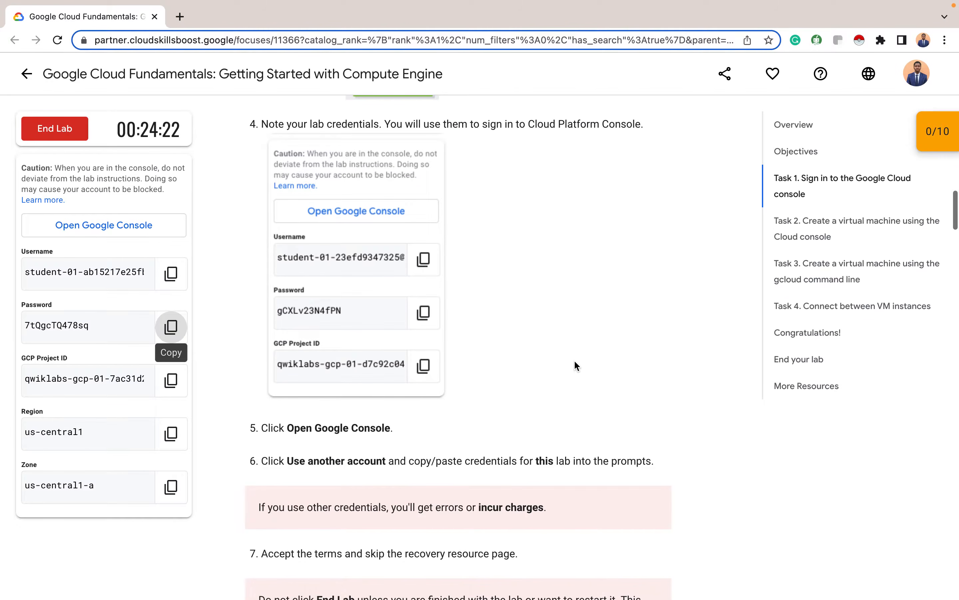
scroll(574, 360, "down", 5)
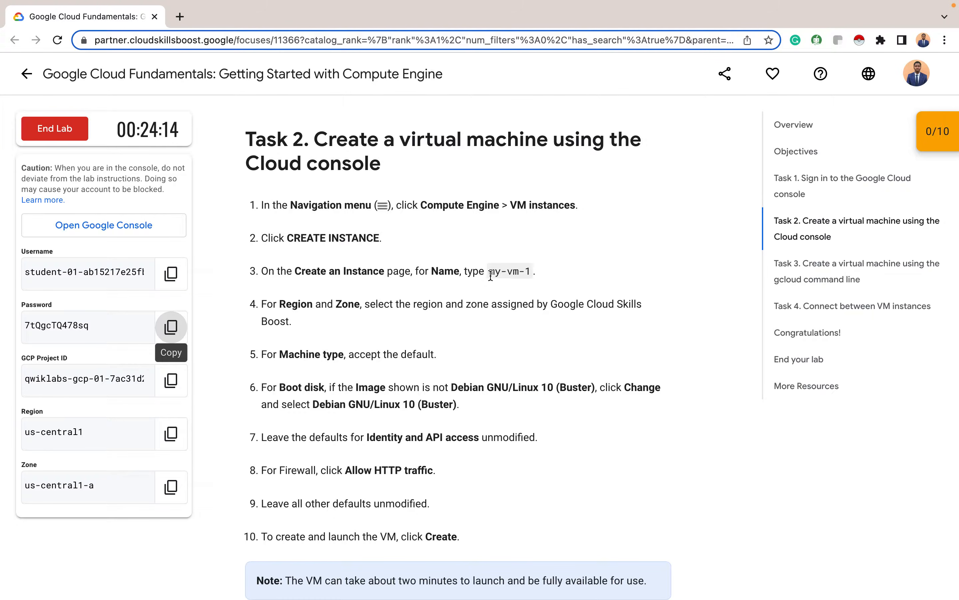
left_click_drag(488, 273, 536, 268)
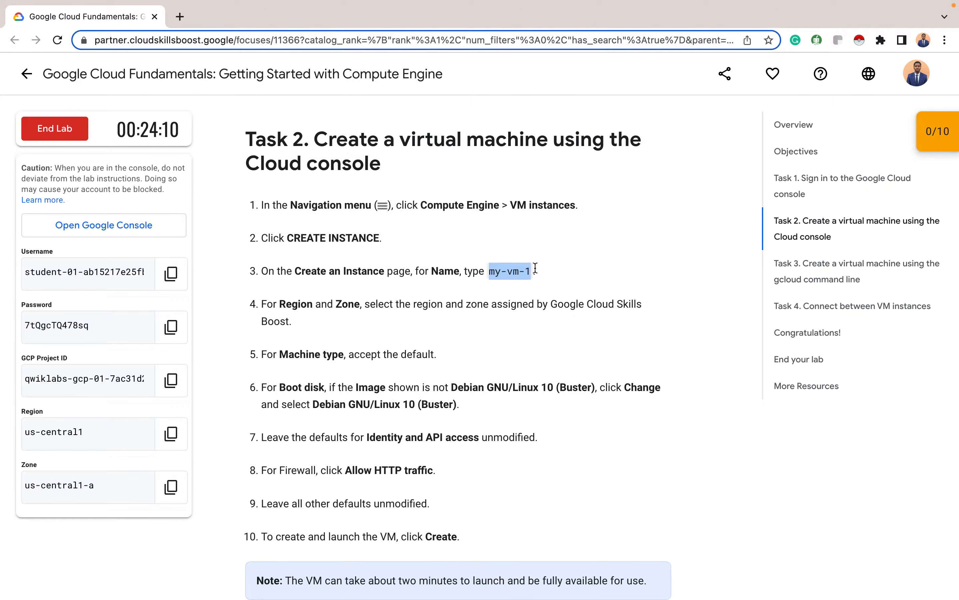
Step: Return to the Google Cloud console, go to Compute Engine's VM instances and start creating a new instance
key("ctrl+Right")
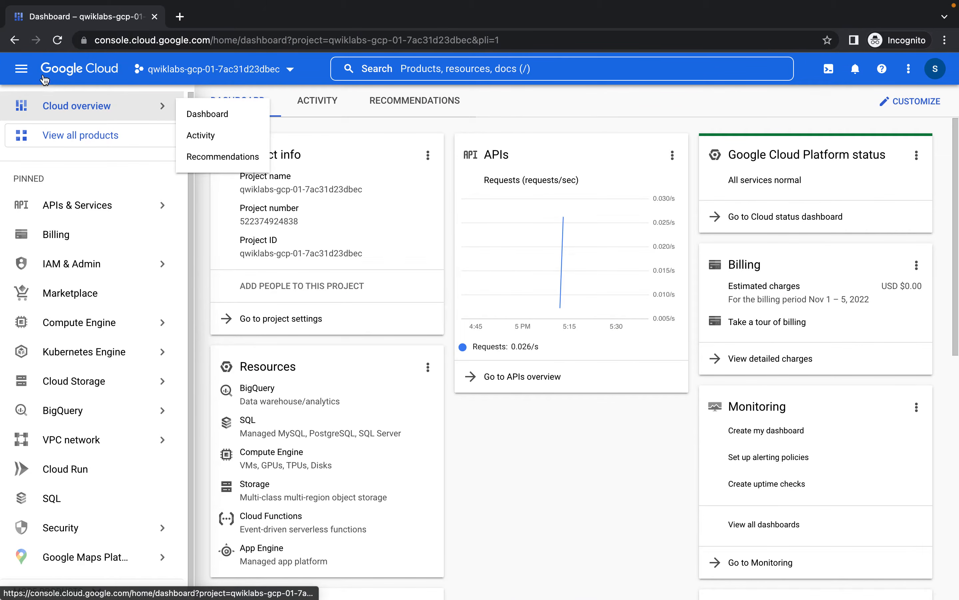
left_click(27, 71)
left_click(33, 73)
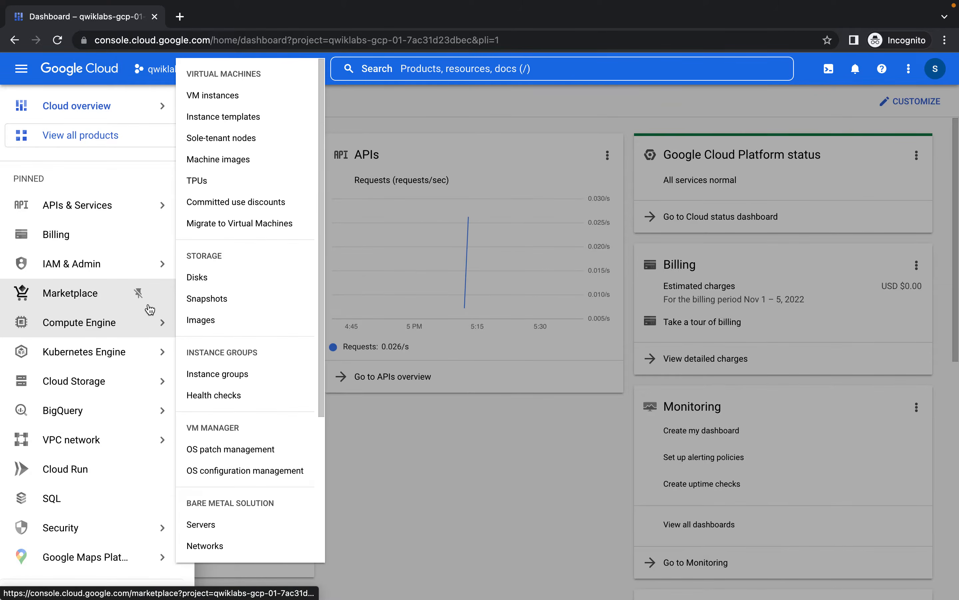
left_click(262, 104)
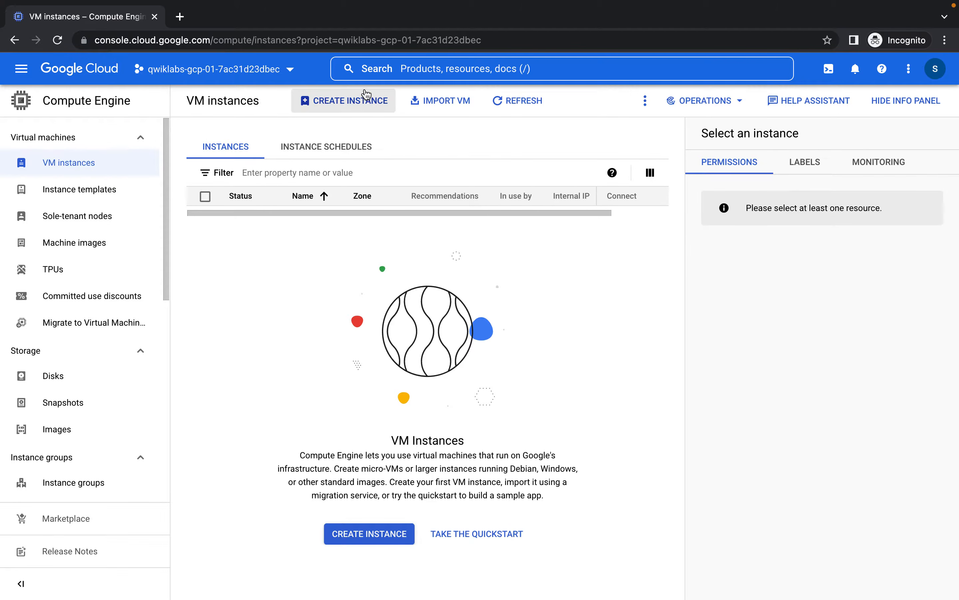
left_click(376, 540)
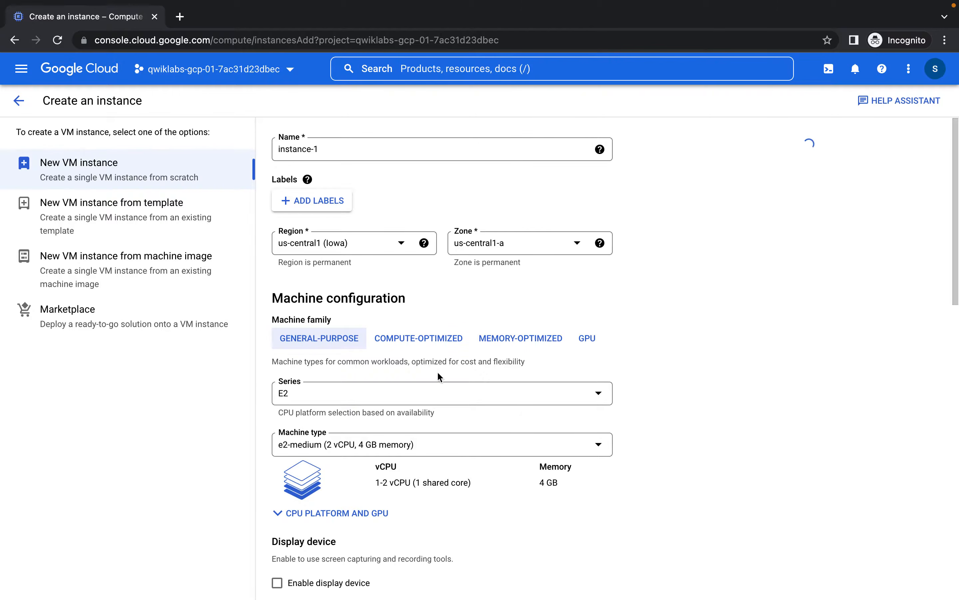
Step: Name the instance my-vm-1 and check its region and zone against the ones assigned on the lab page
double_click(325, 154)
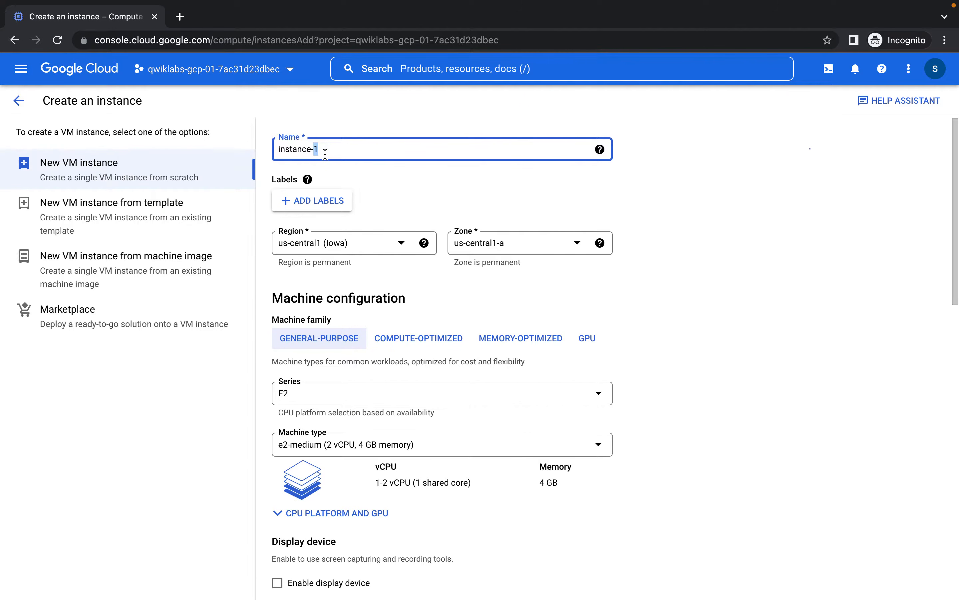
key("ctrl+a")
key("BackSpace")
type("my-vm-1")
mouse_move(347, 259)
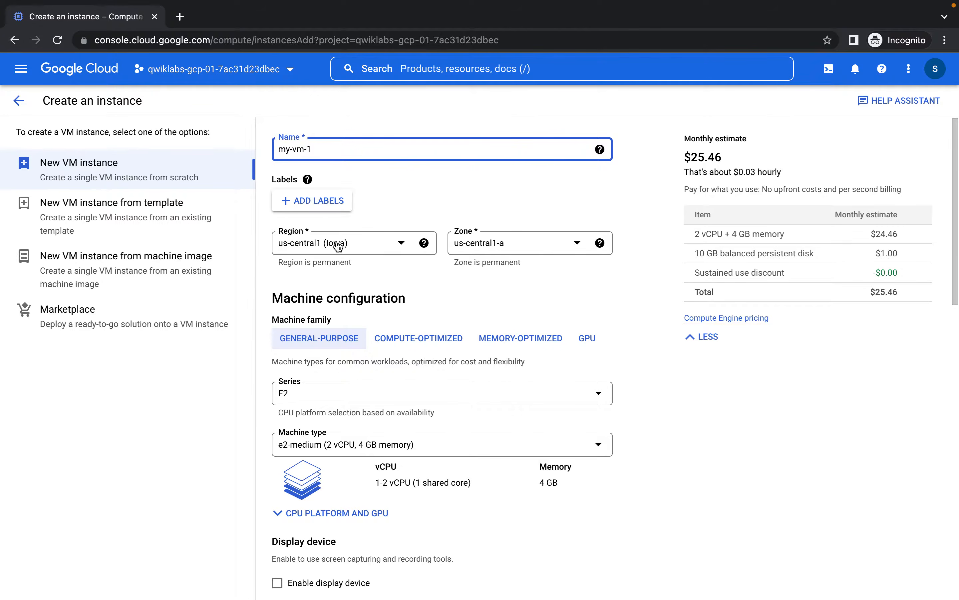
key("ctrl+Left")
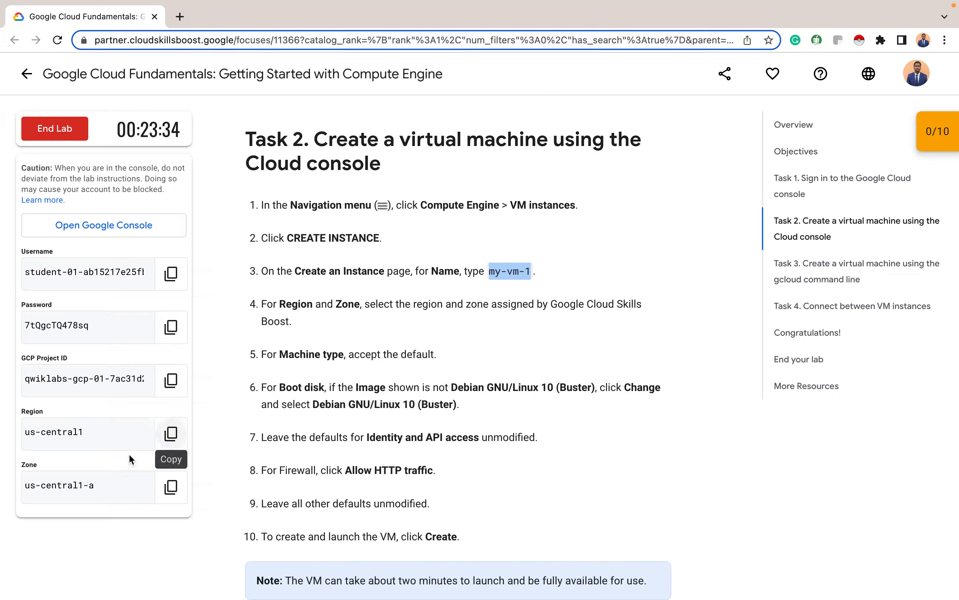
key("ctrl+Right")
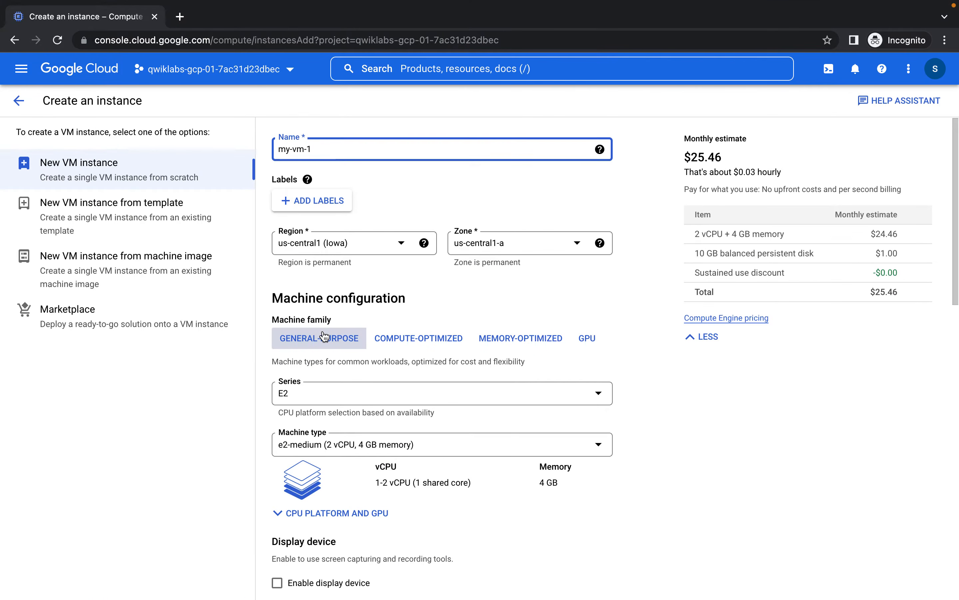
Step: Change the boot disk image to Debian GNU/Linux 10 (buster), x86/64
scroll(325, 336, "down", 2)
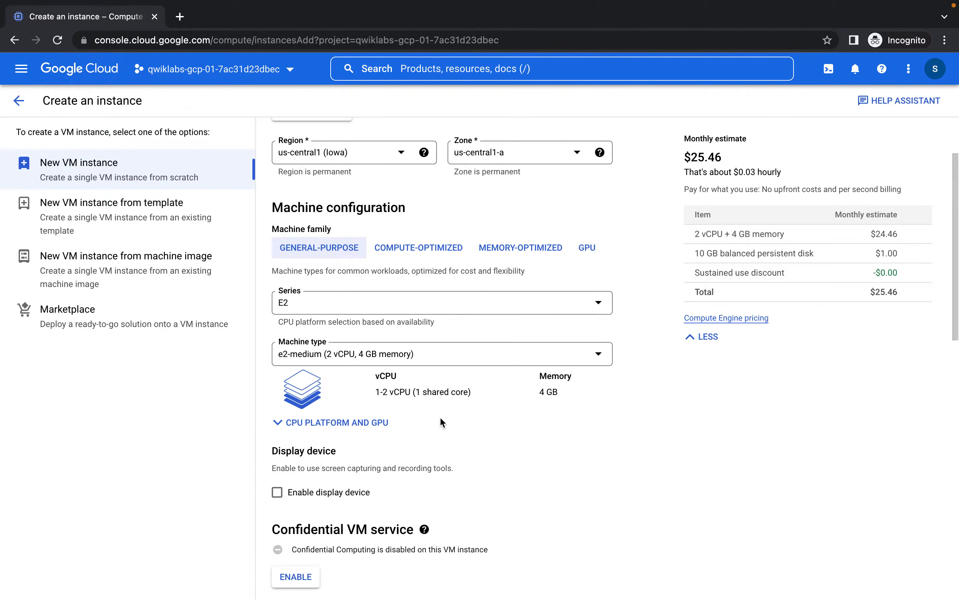
scroll(441, 418, "down", 5)
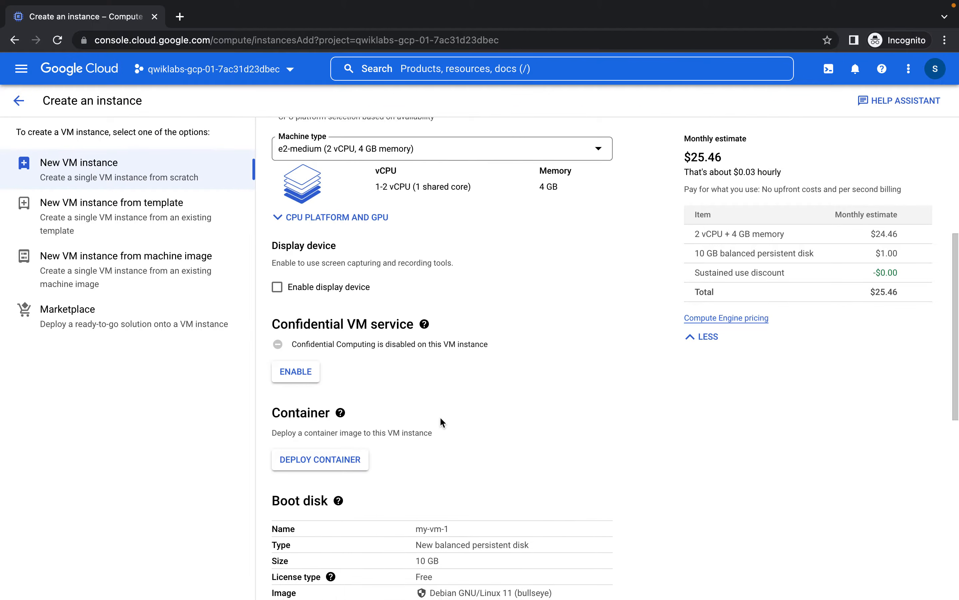
scroll(441, 420, "down", 3)
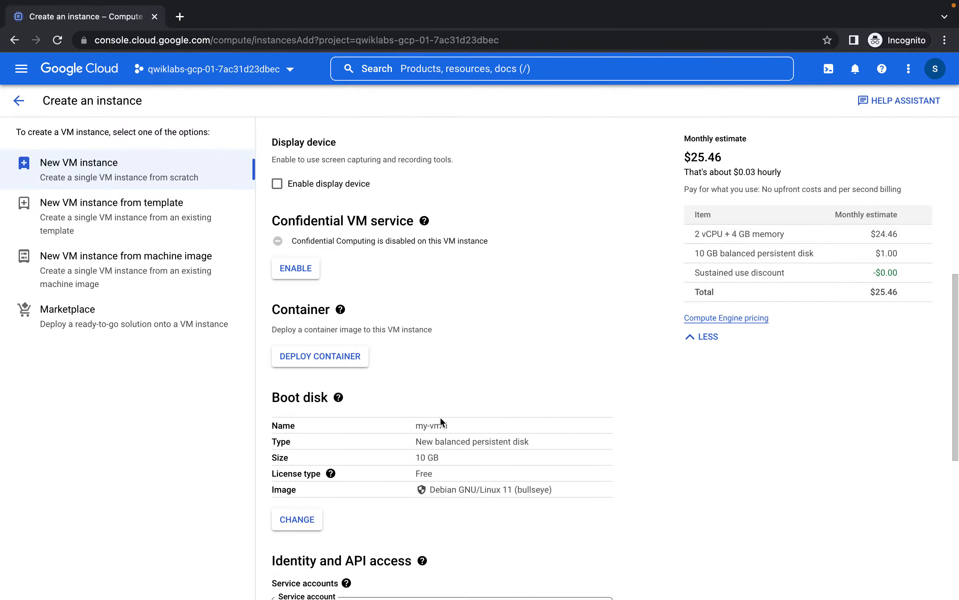
scroll(440, 421, "down", 2)
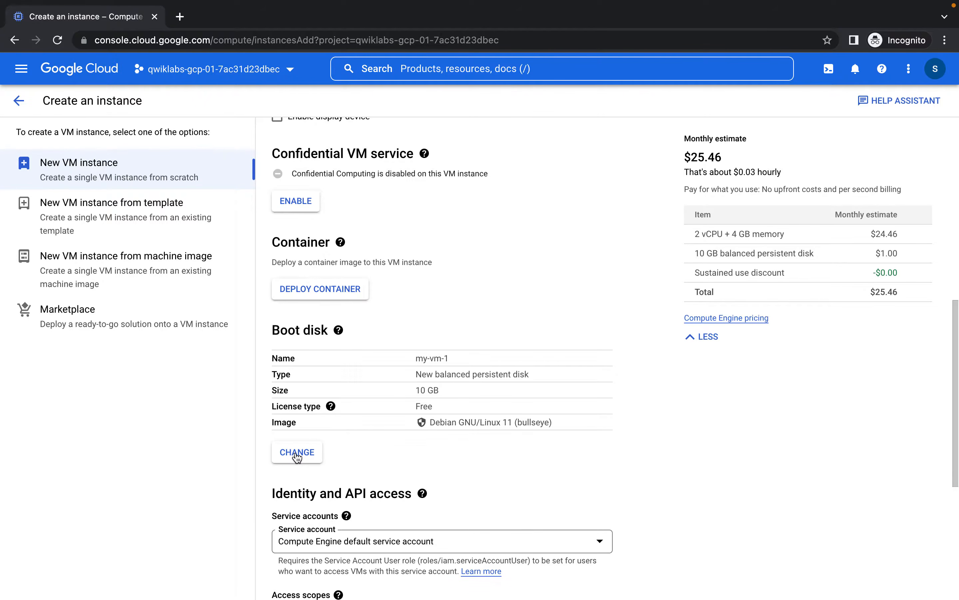
left_click(296, 452)
left_click(492, 237)
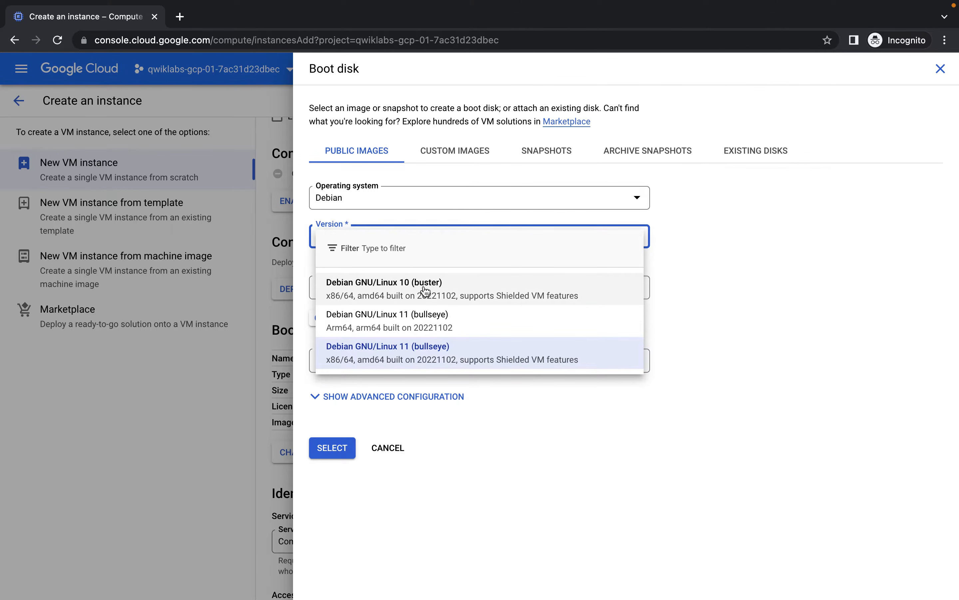
left_click(446, 292)
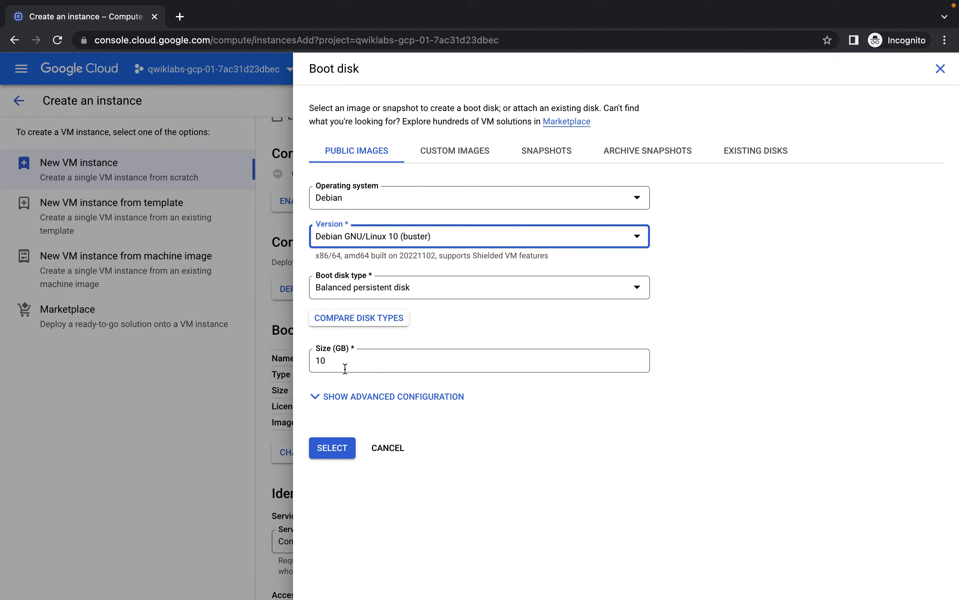
left_click(332, 448)
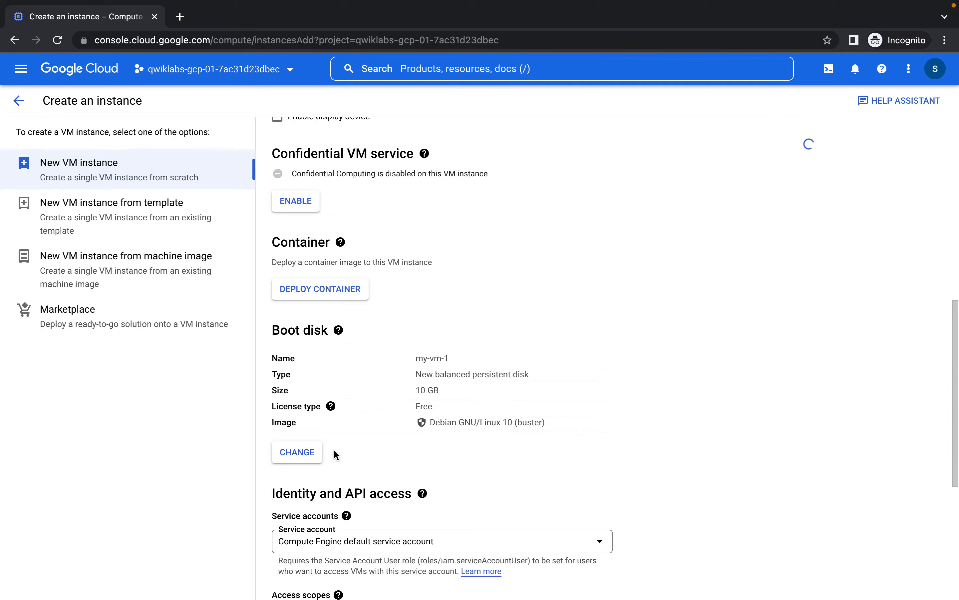
Step: Allow HTTP traffic through the firewall and create the VM instance
scroll(333, 448, "down", 7)
scroll(337, 455, "down", 2)
left_click(277, 433)
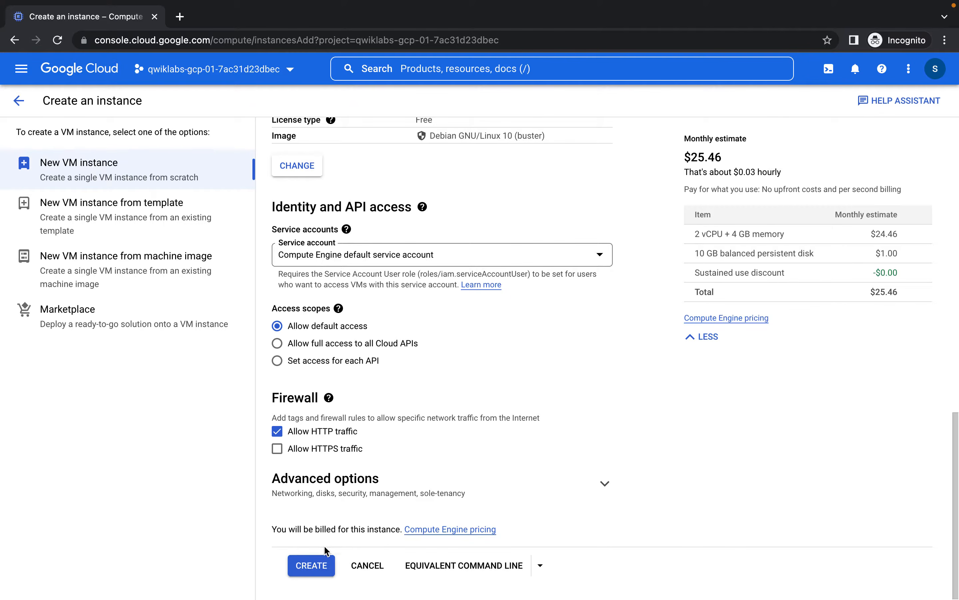
left_click(300, 565)
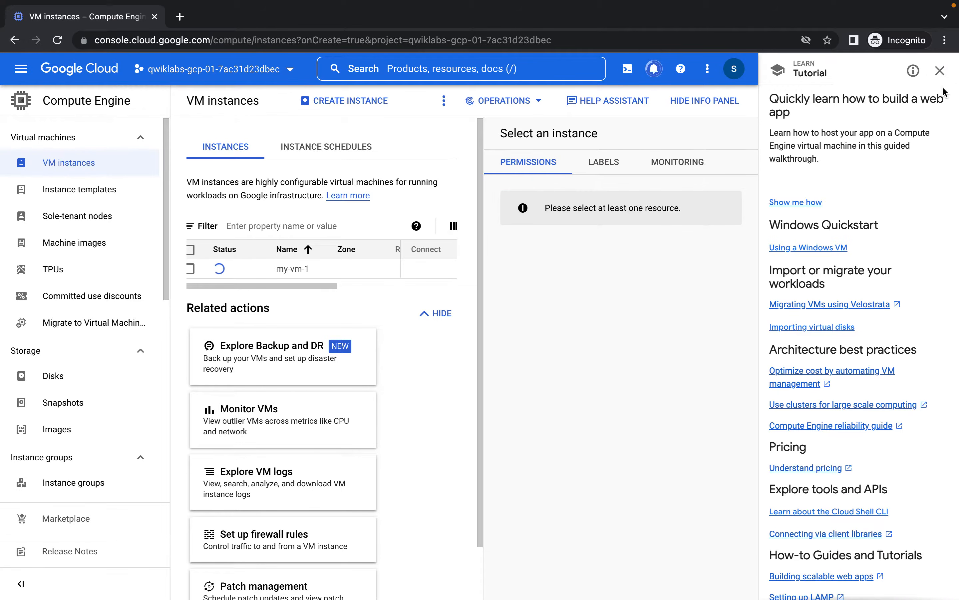
Step: Dismiss the Learn tutorial and view the IP address and connection details of my-vm-1 in the instance list
left_click(940, 70)
mouse_move(488, 312)
left_mouse_down()
mouse_move(402, 316)
mouse_move(494, 311)
left_mouse_up()
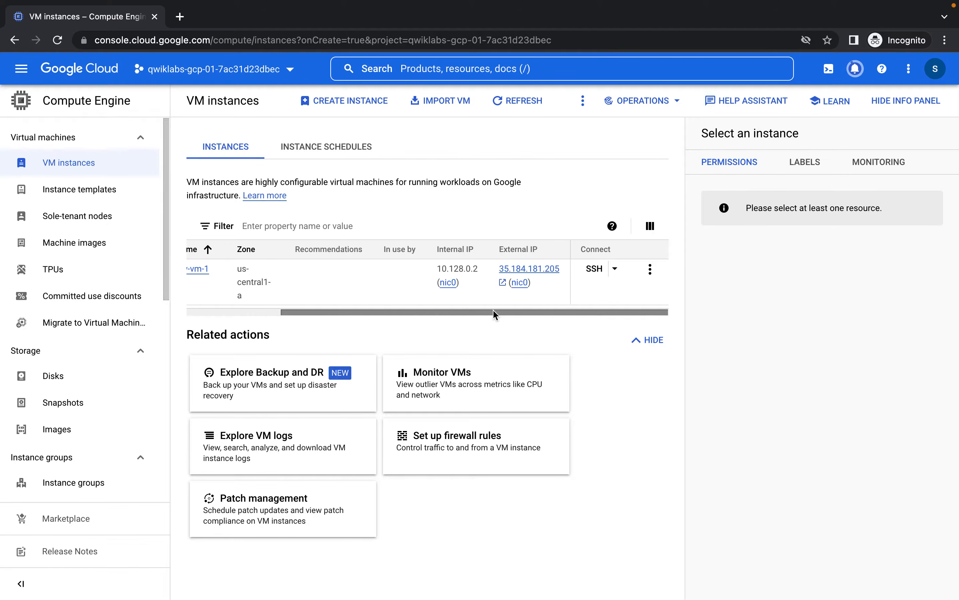
Step: Return to the lab page and check progress for the Task 2 objective, creating a virtual machine using the Cloud console
key("ctrl+Left")
scroll(494, 313, "down", 5)
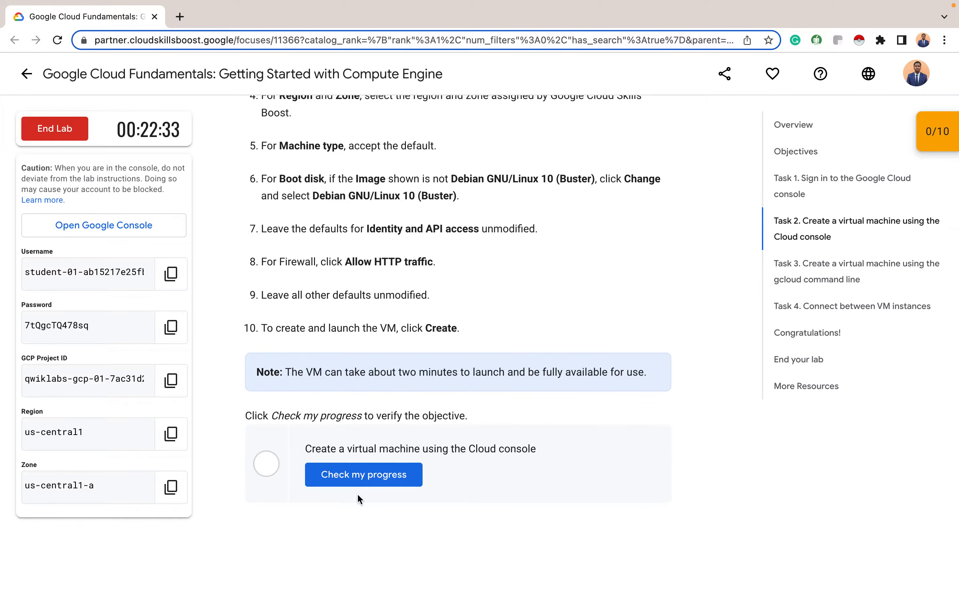
left_click(359, 473)
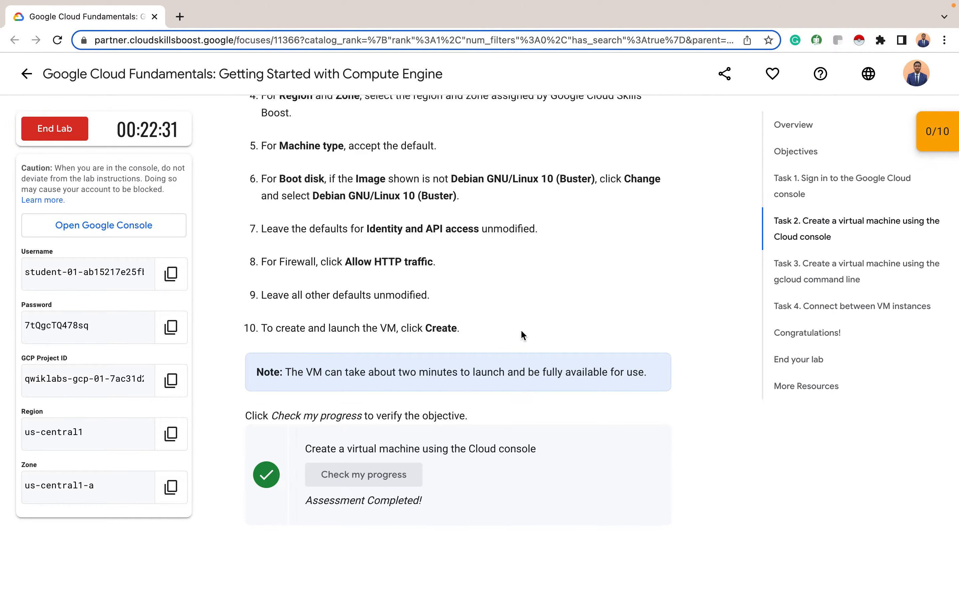
Step: Copy the completed zone-listing command for us-central1 from Task 3 of the lab instructions
scroll(521, 335, "down", 8)
scroll(522, 334, "down", 2)
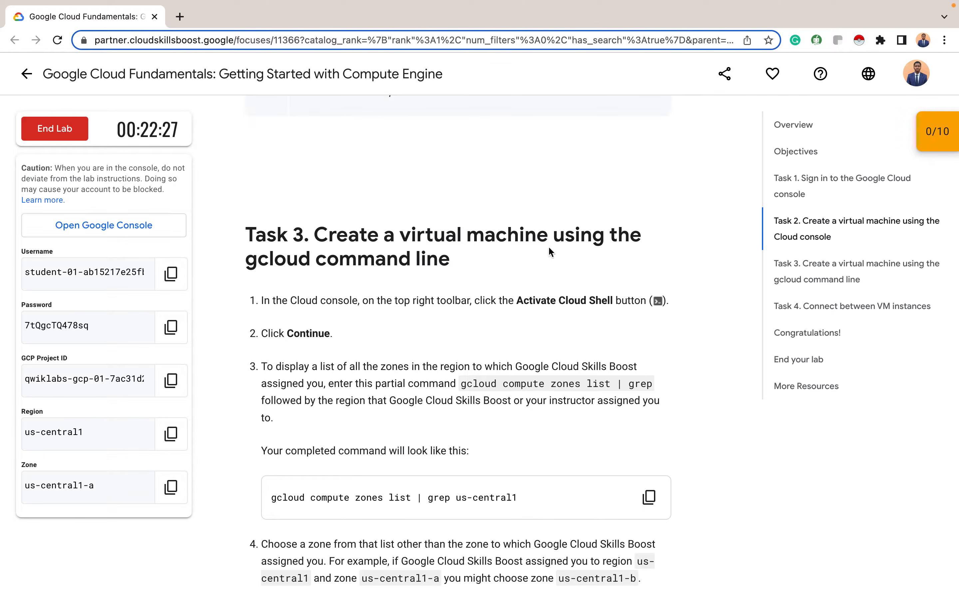
scroll(476, 279, "down", 3)
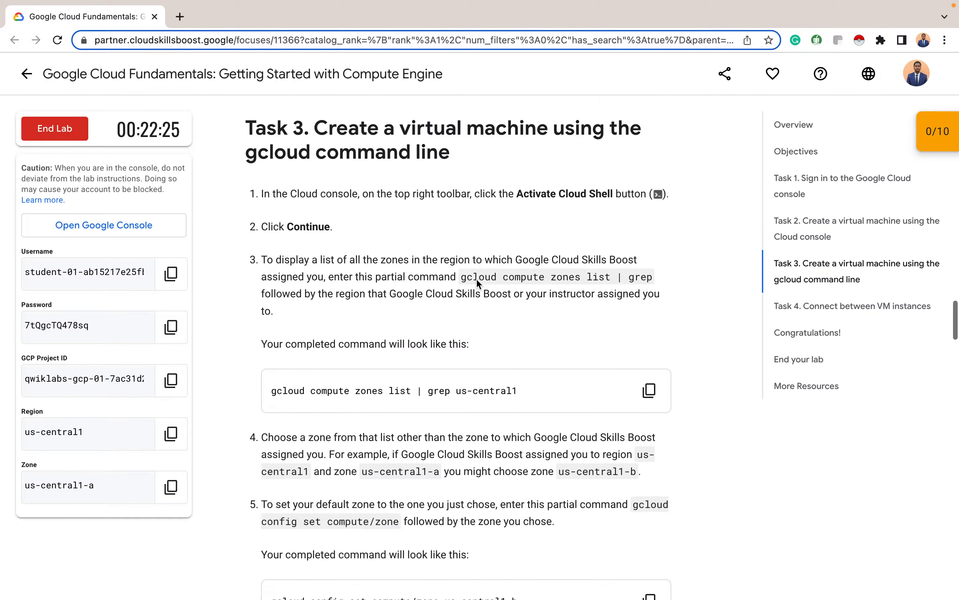
left_click(656, 398)
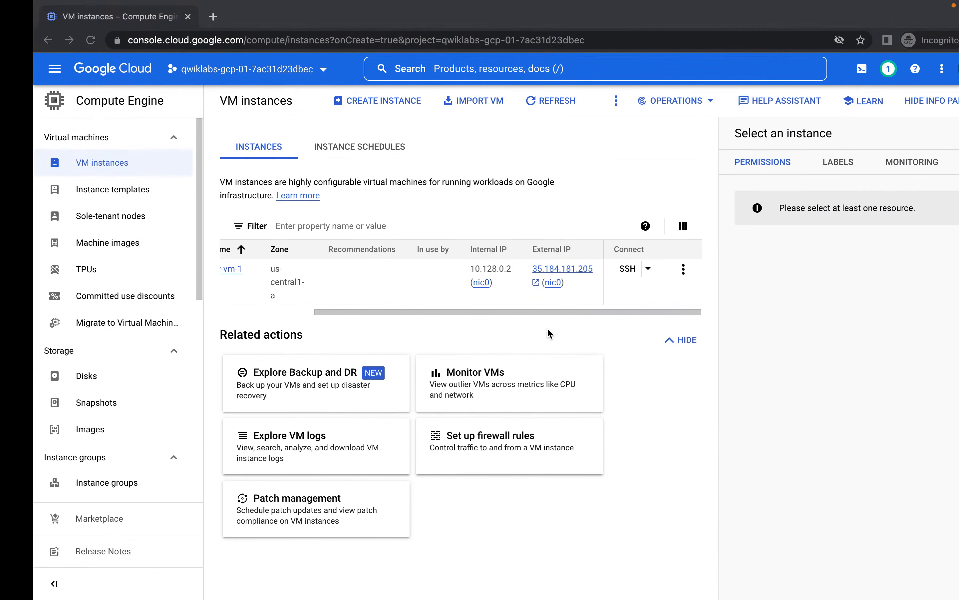
Step: Start a Cloud Shell session in the Google Cloud console and dismiss the tip about session details
left_click(828, 69)
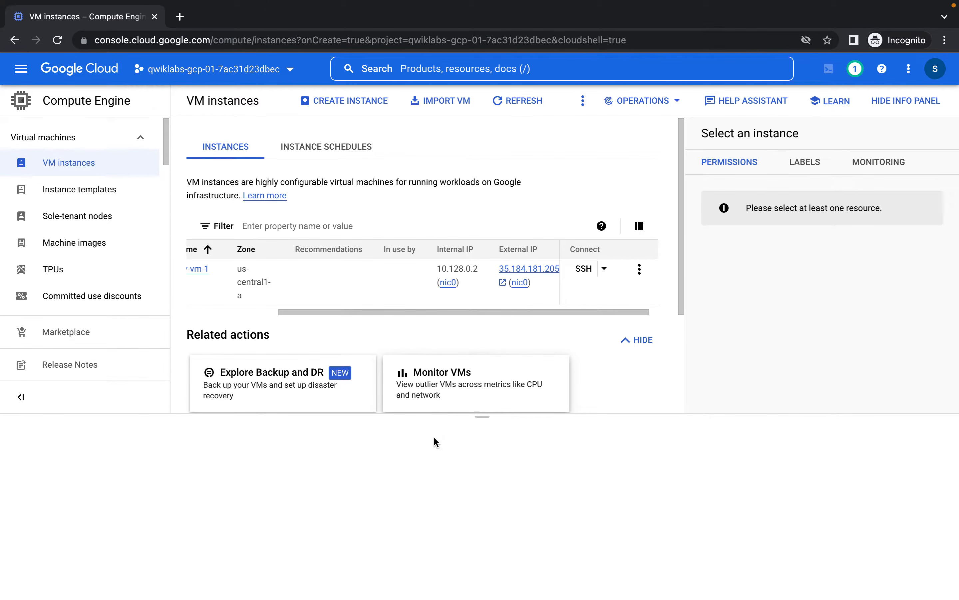
left_click_drag(480, 418, 488, 393)
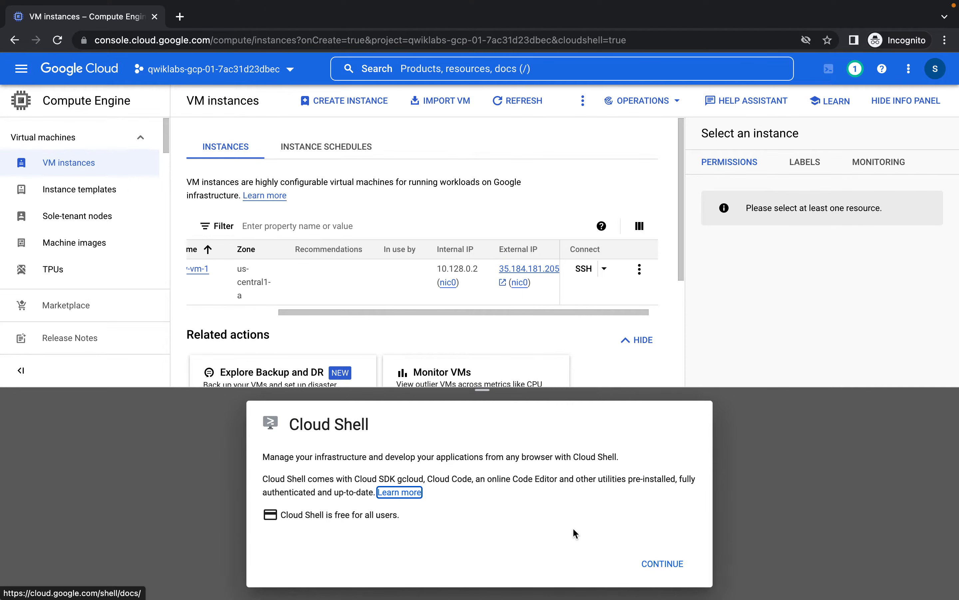
left_click(658, 563)
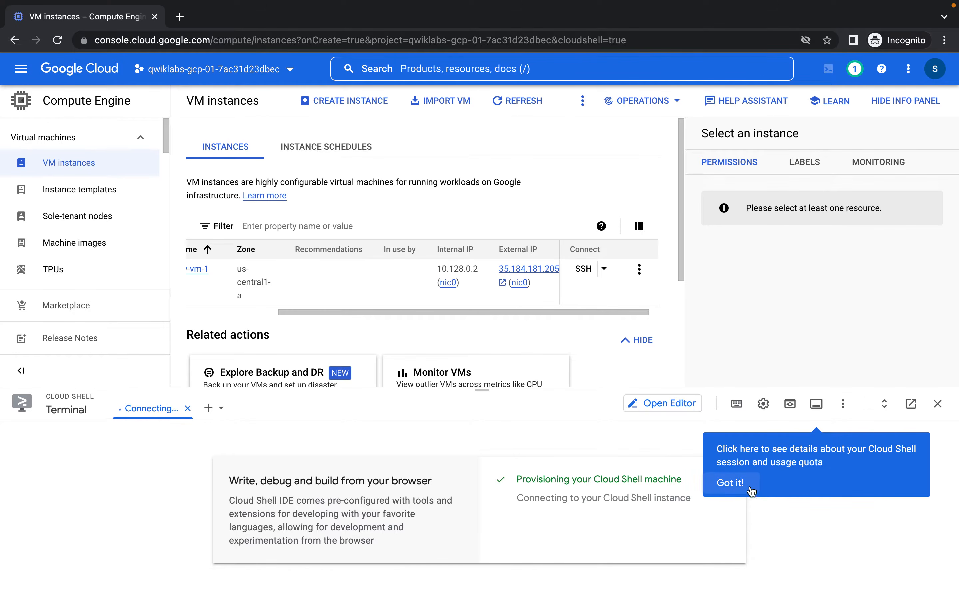
left_click(729, 482)
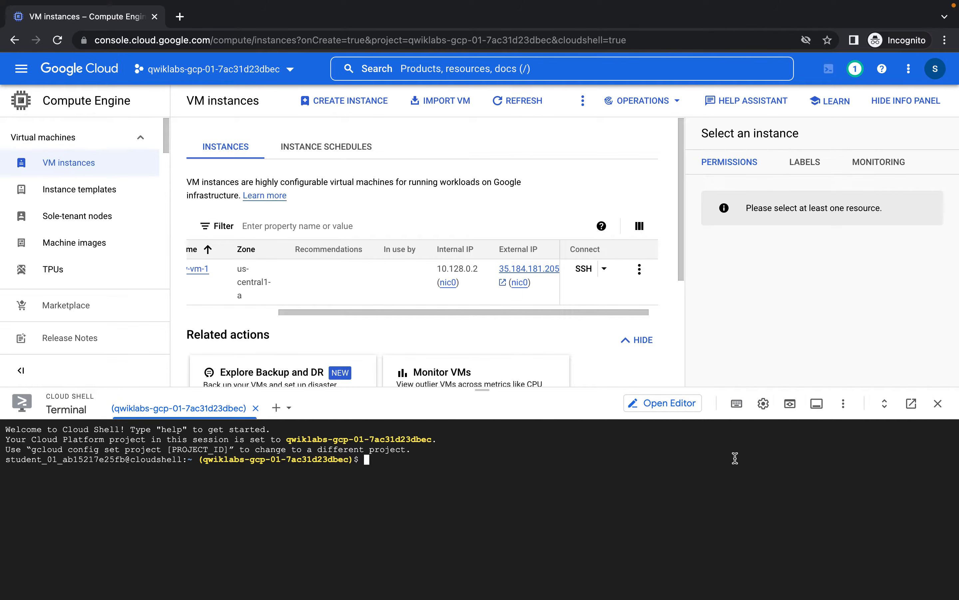
Step: Run "gcloud compute zones list | grep us-central1" in Cloud Shell to list the zones of the assigned region
key("ctrl+v")
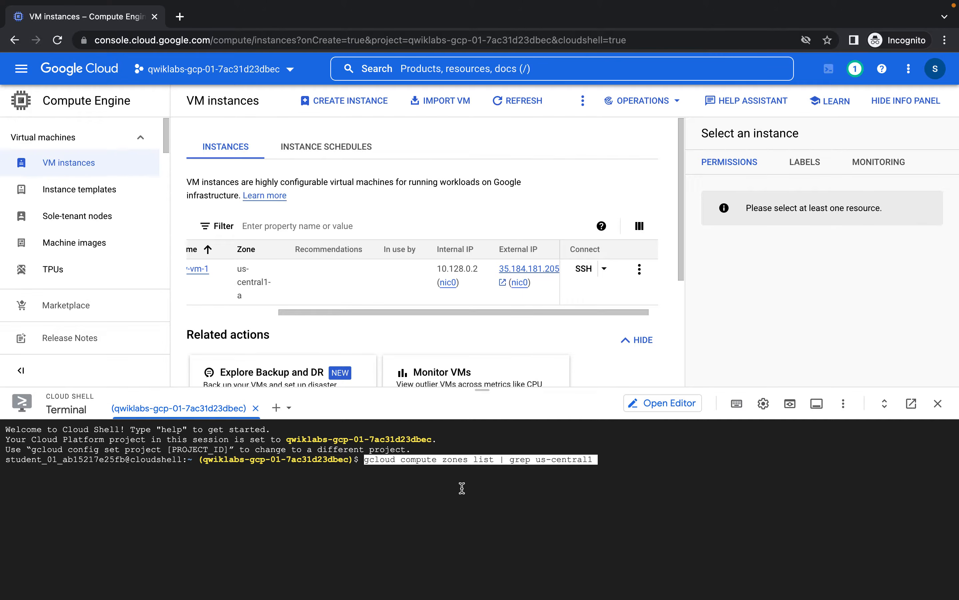
key("Return")
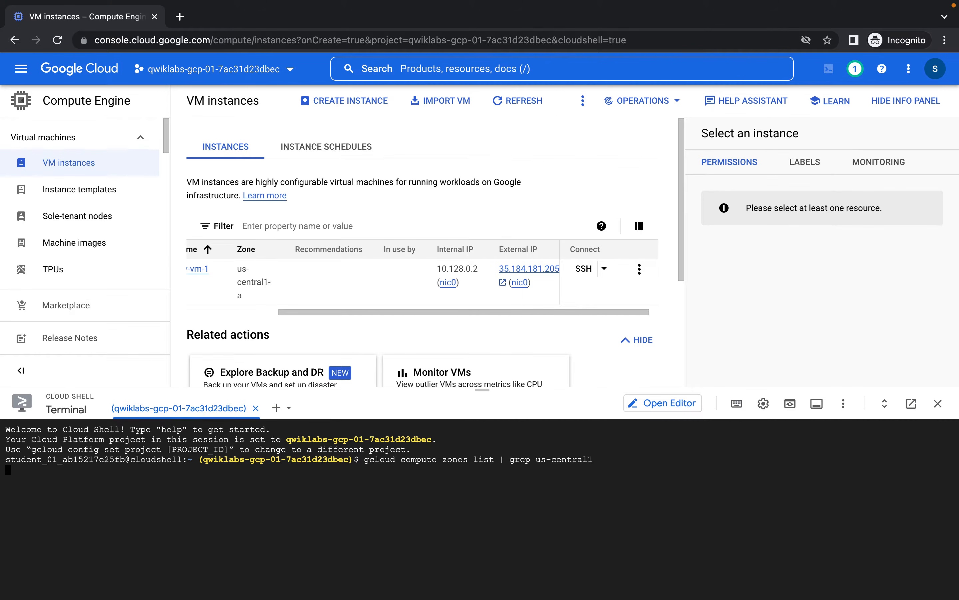
key("Return")
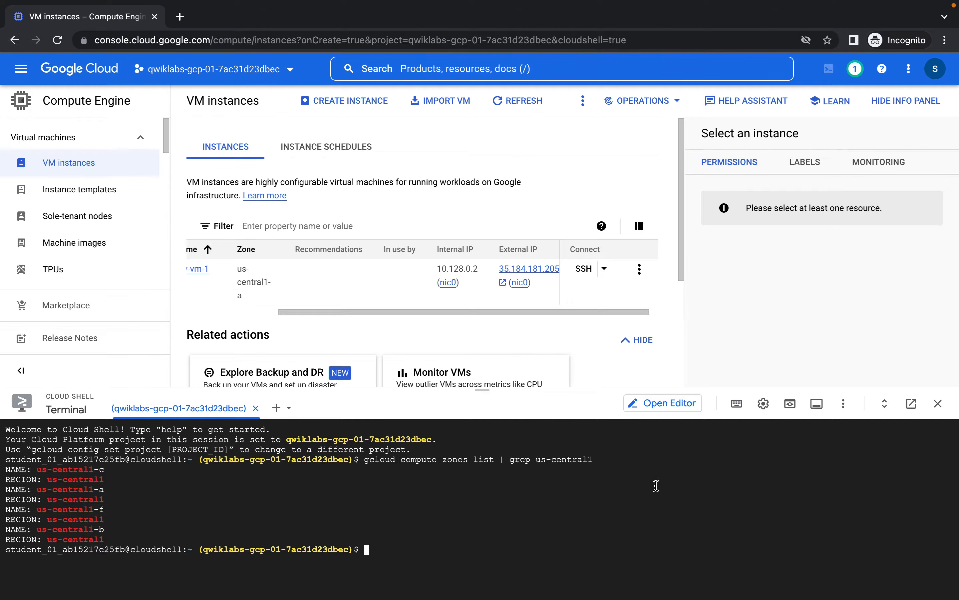
Step: Rerun the zone-listing command with the region changed to us-west1
key("Up")
key("BackSpace")
key("BackSpace")
key("BackSpace")
key("BackSpace")
key("BackSpace")
key("BackSpace")
key("BackSpace")
key("BackSpace")
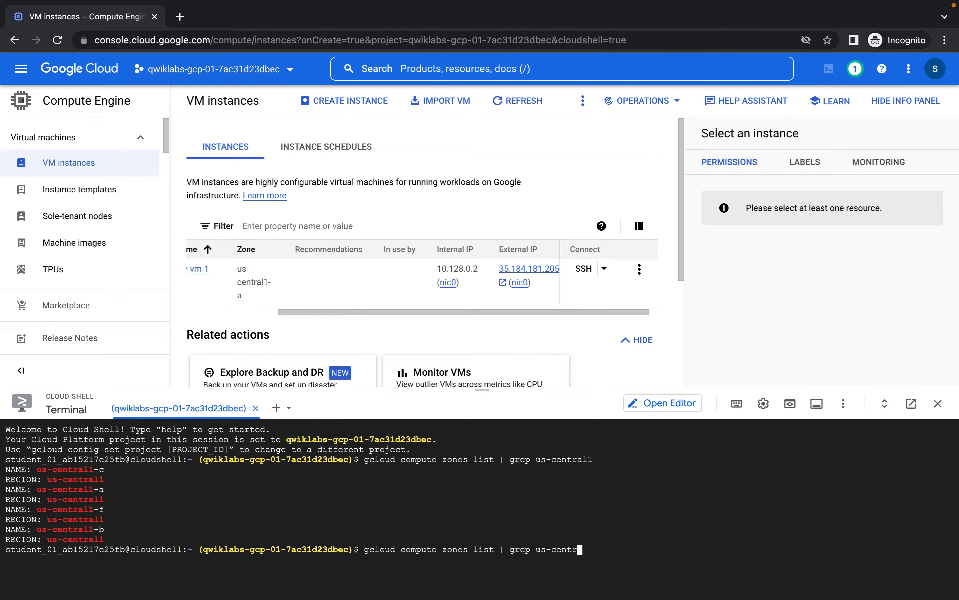
type("west1")
key("Return")
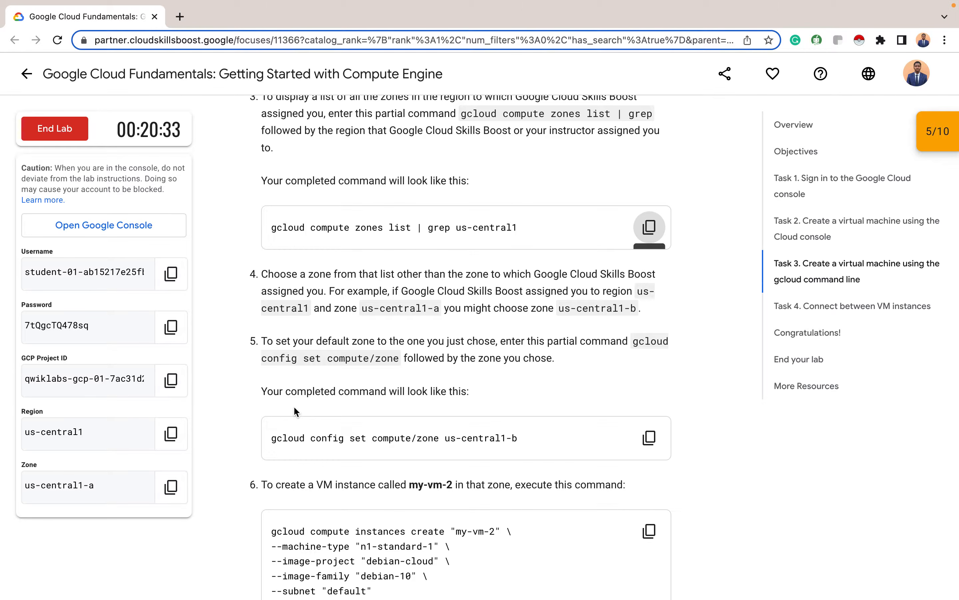
Step: Copy the default-zone command from the lab page and run it in Cloud Shell as "gcloud config set compute/zone us-central1-c"
left_click(648, 437)
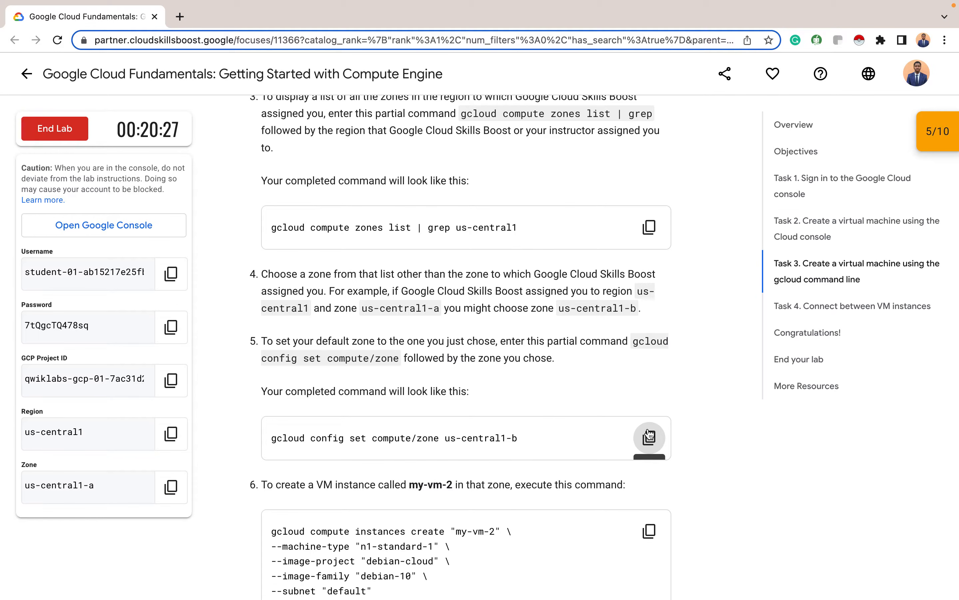
key("ctrl+Right")
key("super+v")
key("Right")
key("BackSpace")
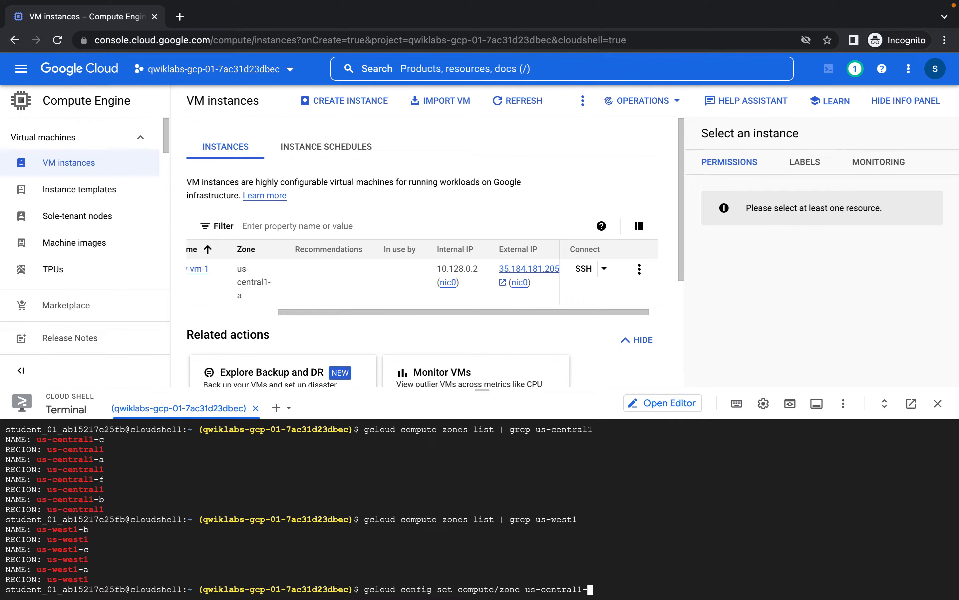
type("c")
key("Return")
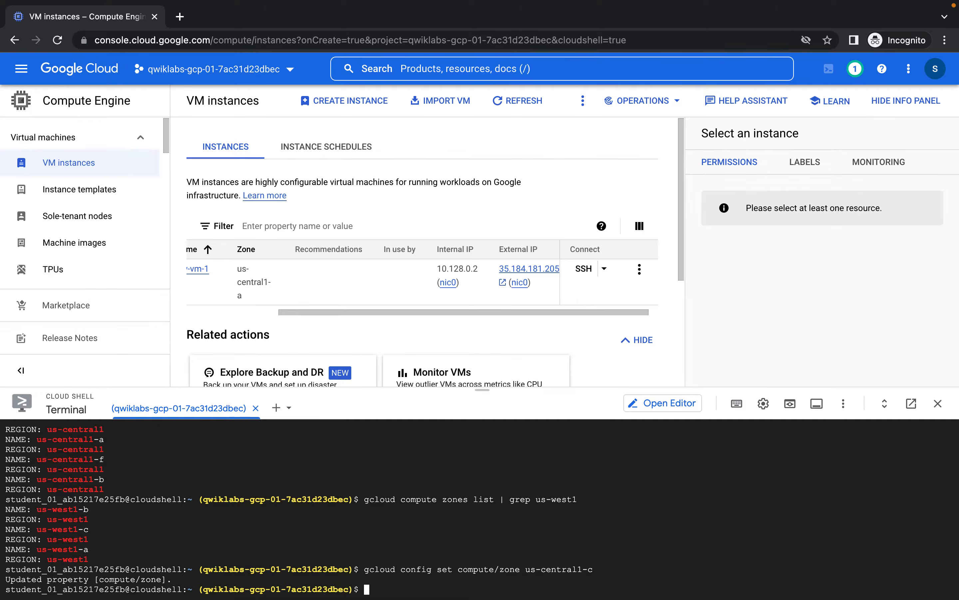
Step: Copy the lab's instance creation command and run it in Cloud Shell to create my-vm-2 with n1-standard-1, debian-10 and the default subnet
key("alt+Tab")
scroll(546, 511, "down", 2)
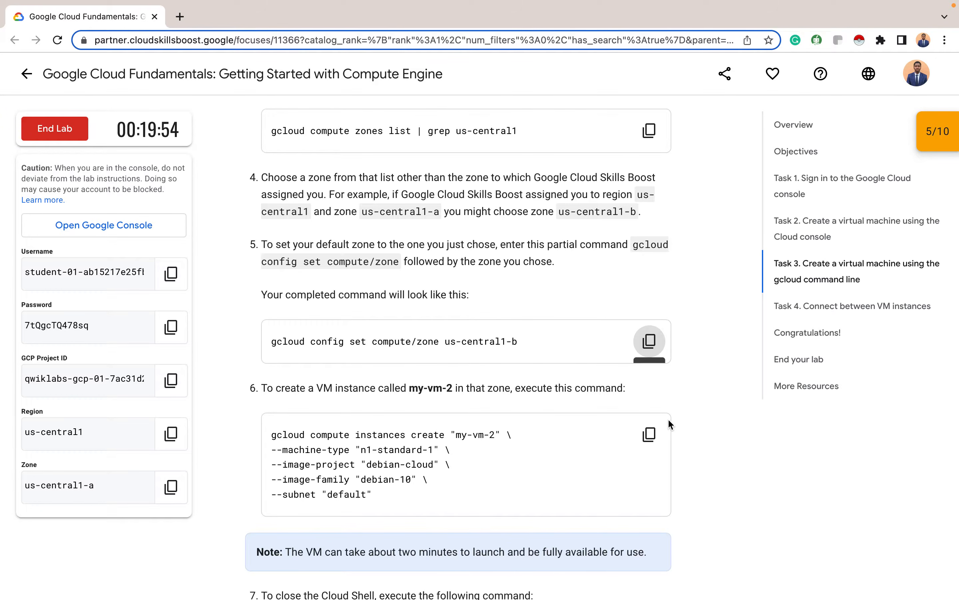
left_click(649, 435)
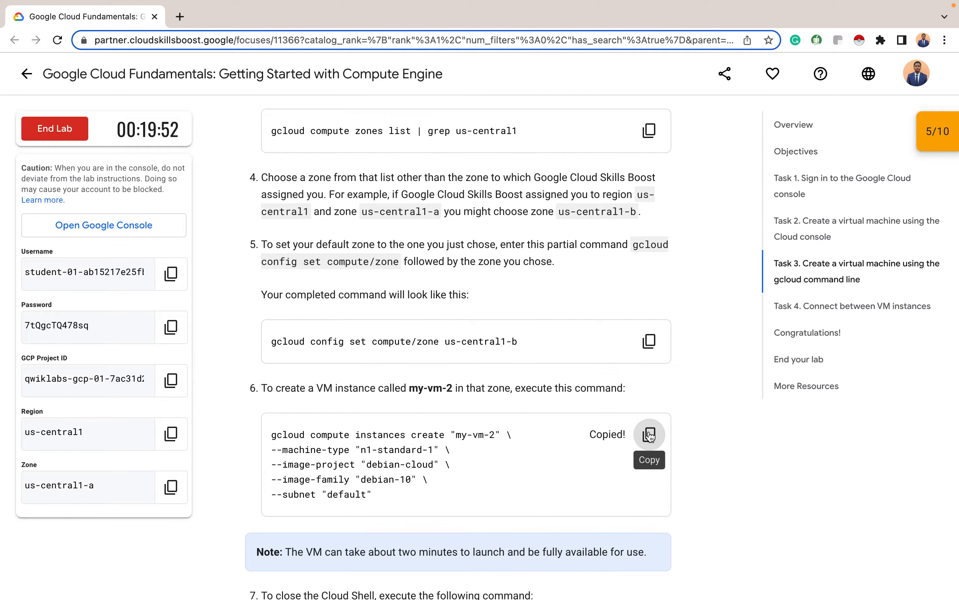
key("ctrl+Right")
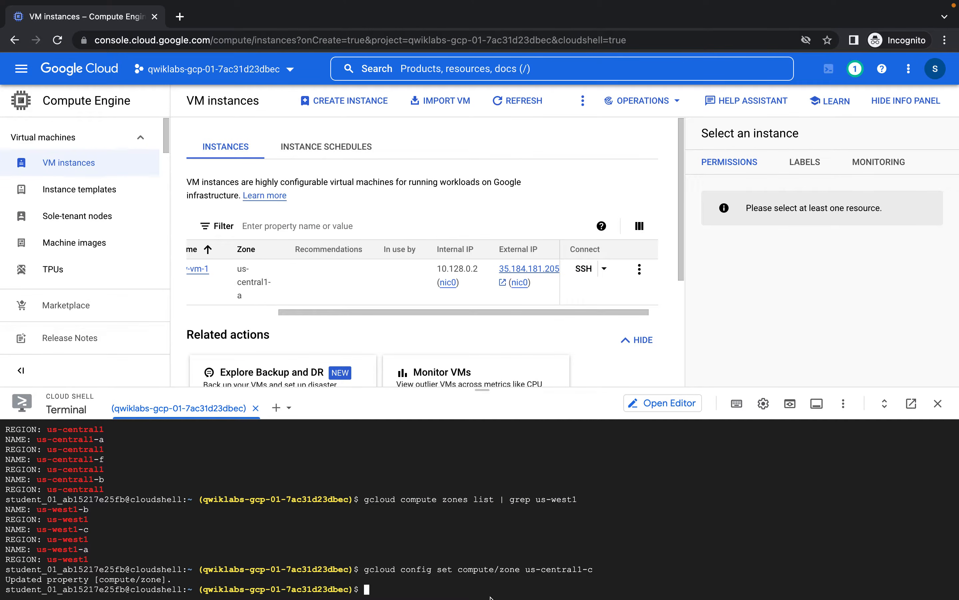
key("super+v")
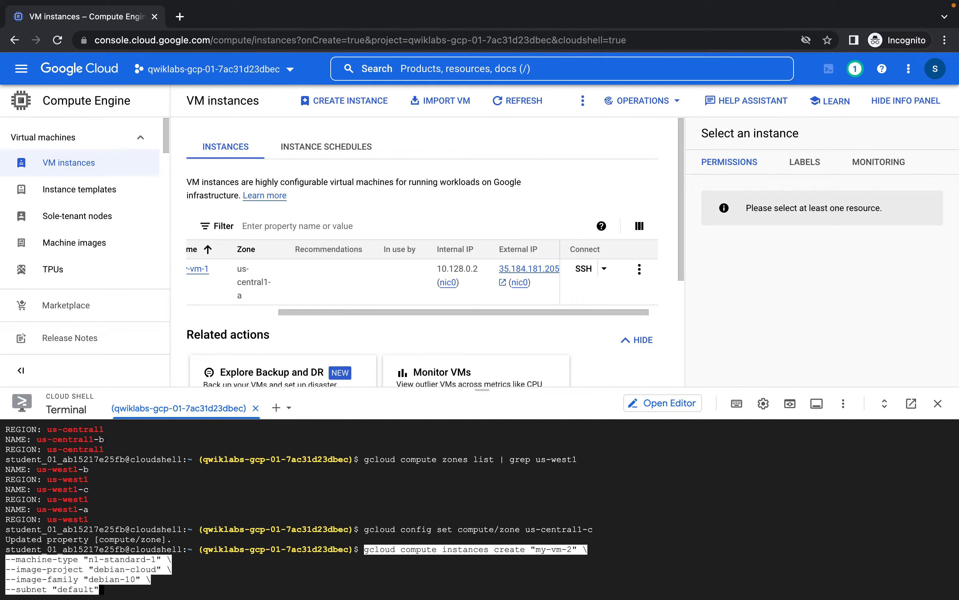
key("Return")
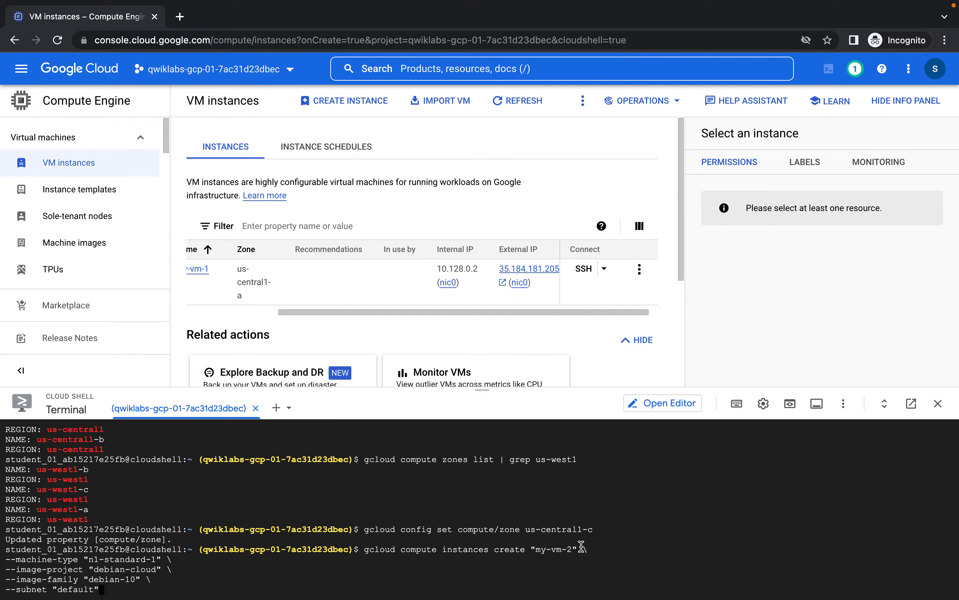
key("Return")
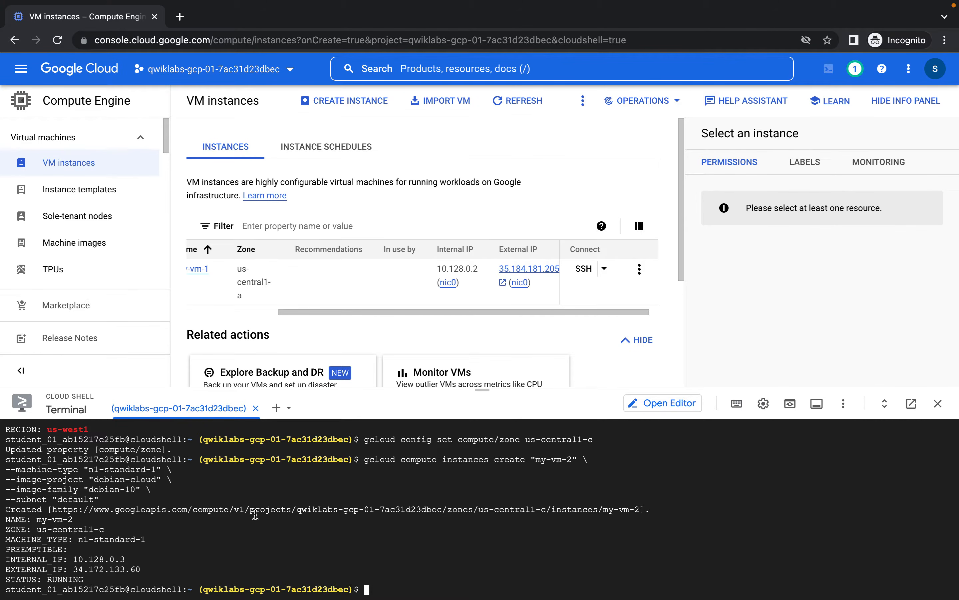
Step: Shrink the Cloud Shell pane, then check progress on the lab page for creating a virtual machine using the gcloud command line
left_click_drag(480, 400, 479, 428)
key("ctrl+Left")
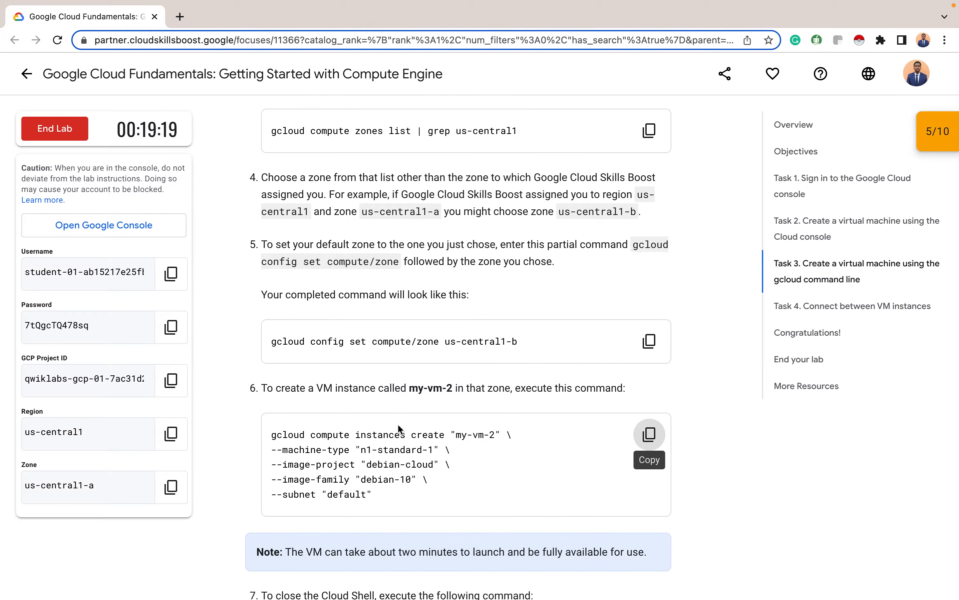
scroll(397, 423, "down", 10)
left_click(364, 375)
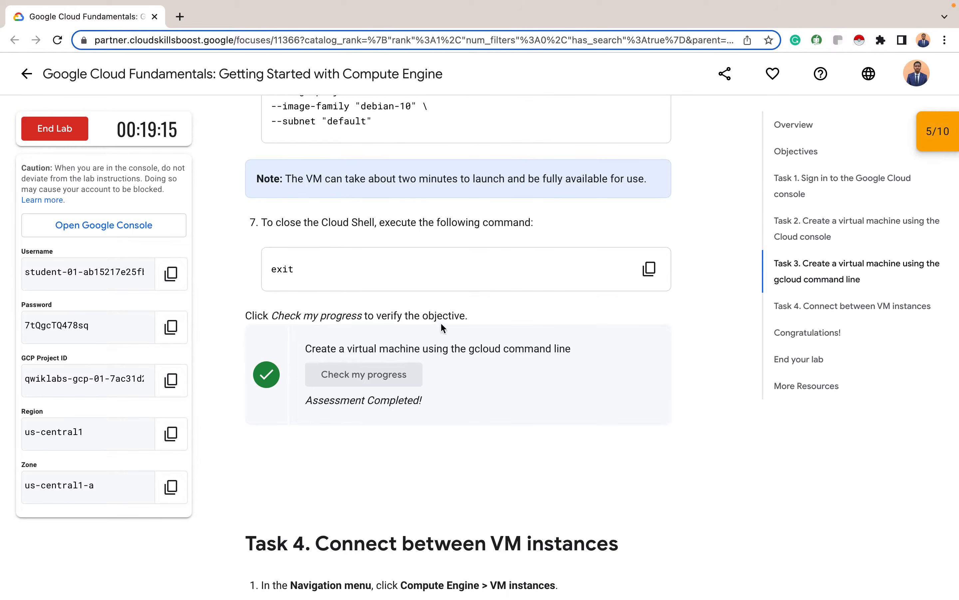
Step: Return to the Cloud console and refresh the VM instances list with the Name column in view
key("ctrl+Right")
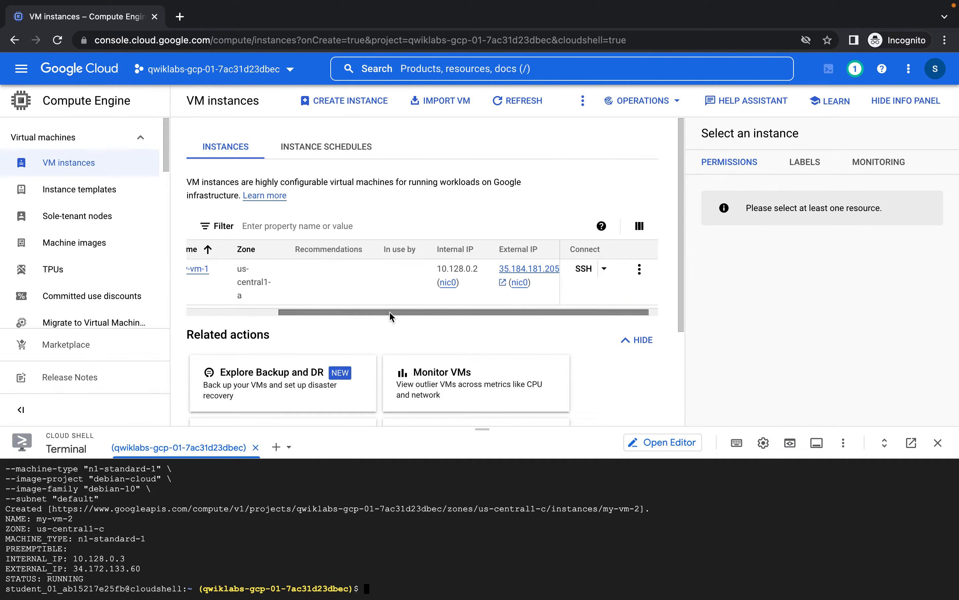
left_click(262, 311)
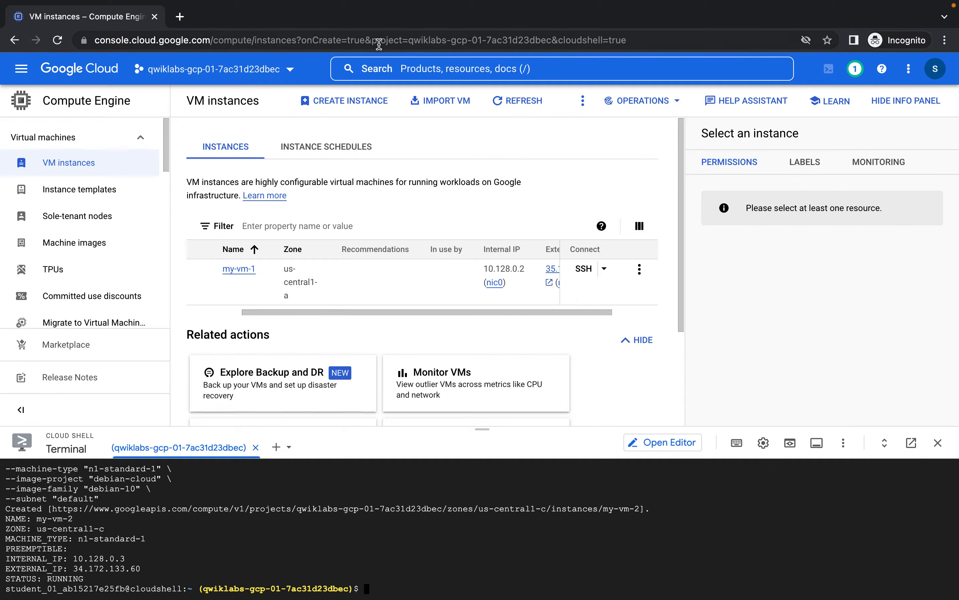
left_click(517, 100)
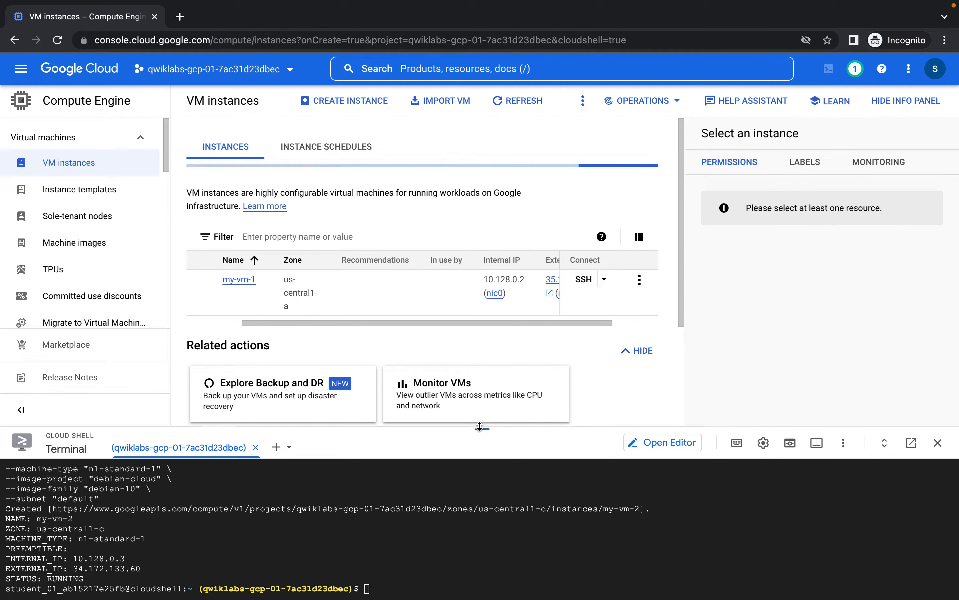
Step: Close the Cloud Shell session with the exit command
left_click(388, 582)
type("exit")
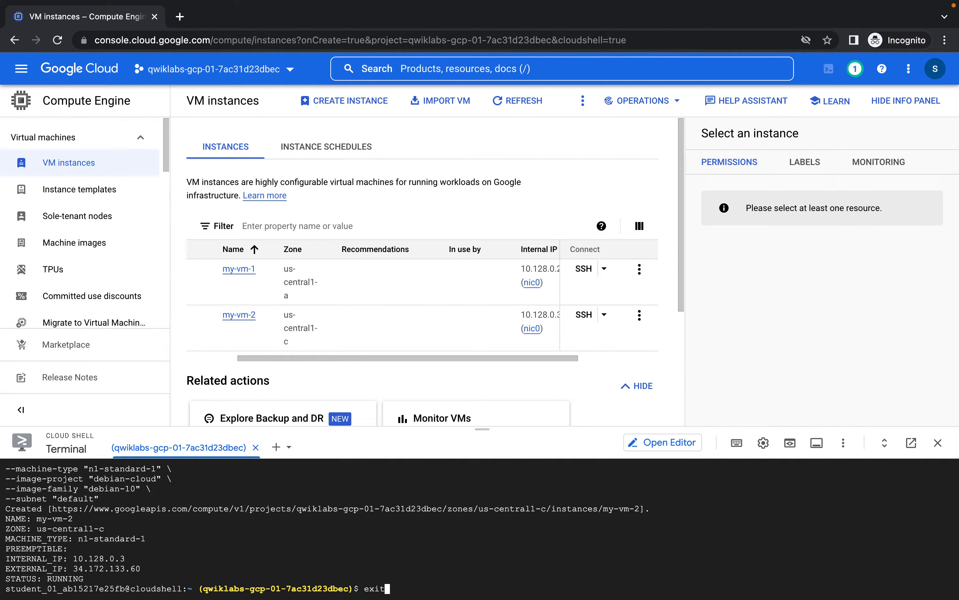
key("Return")
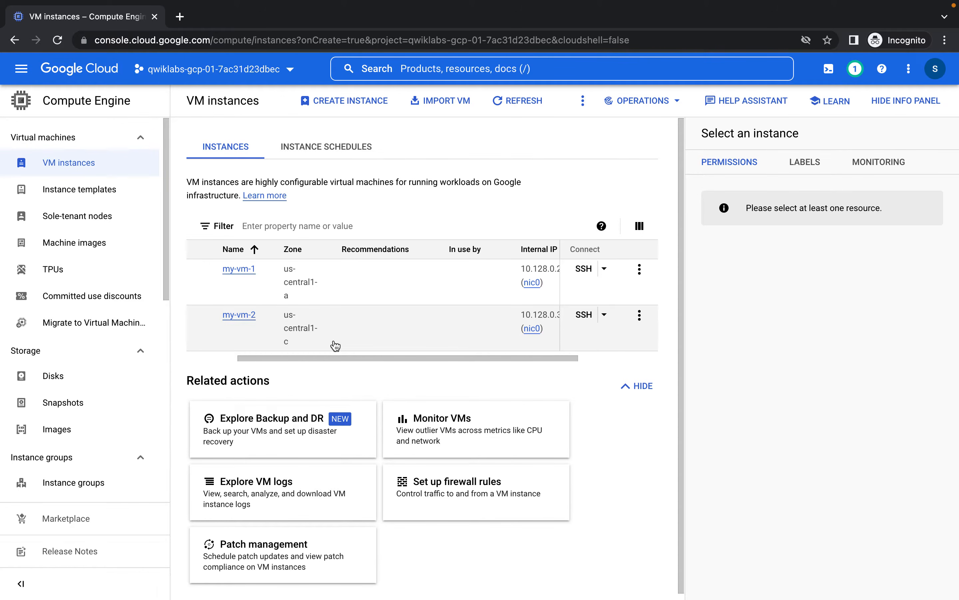
Step: View the IP addresses of both instances, then copy the "ping my-vm-1.us-central1-a" command from Task 4 of the lab page
left_click_drag(302, 358, 435, 360)
key("ctrl+Left")
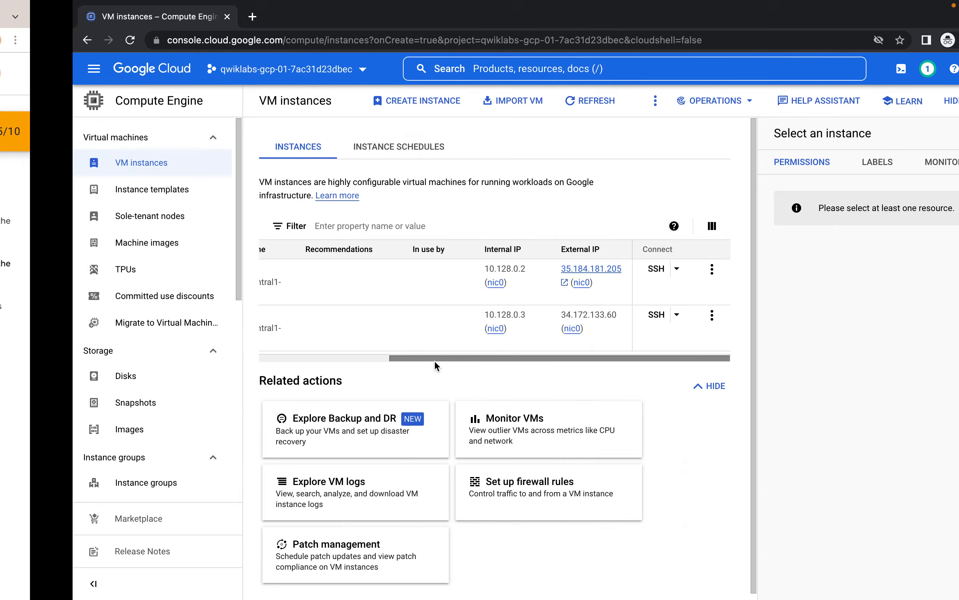
scroll(435, 361, "down", 5)
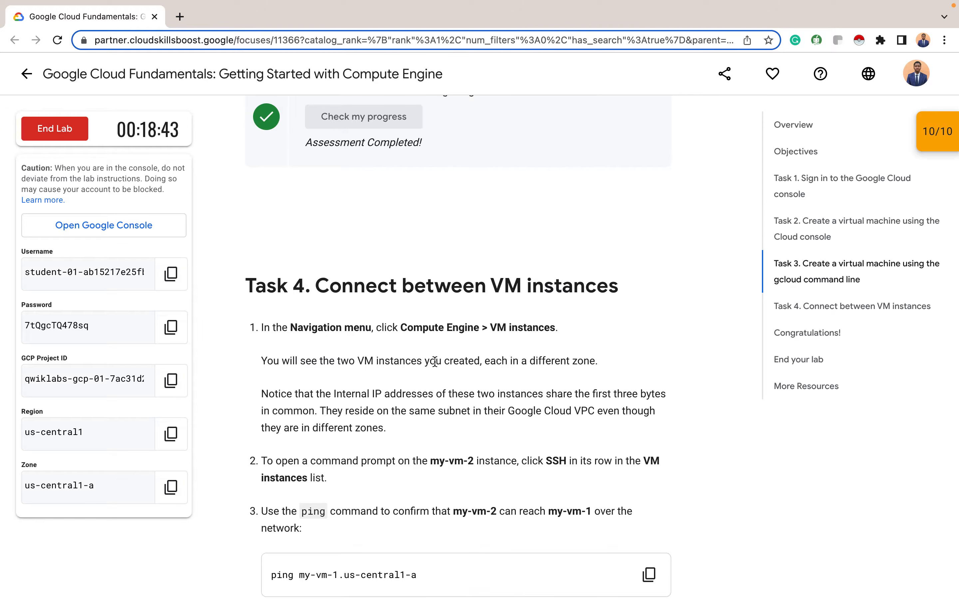
scroll(435, 361, "down", 2)
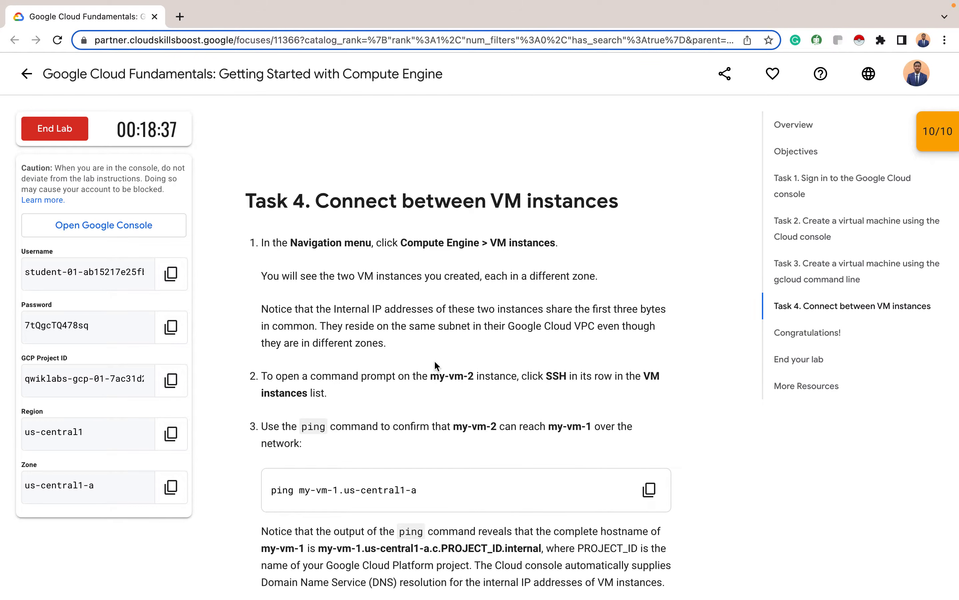
scroll(435, 364, "down", 2)
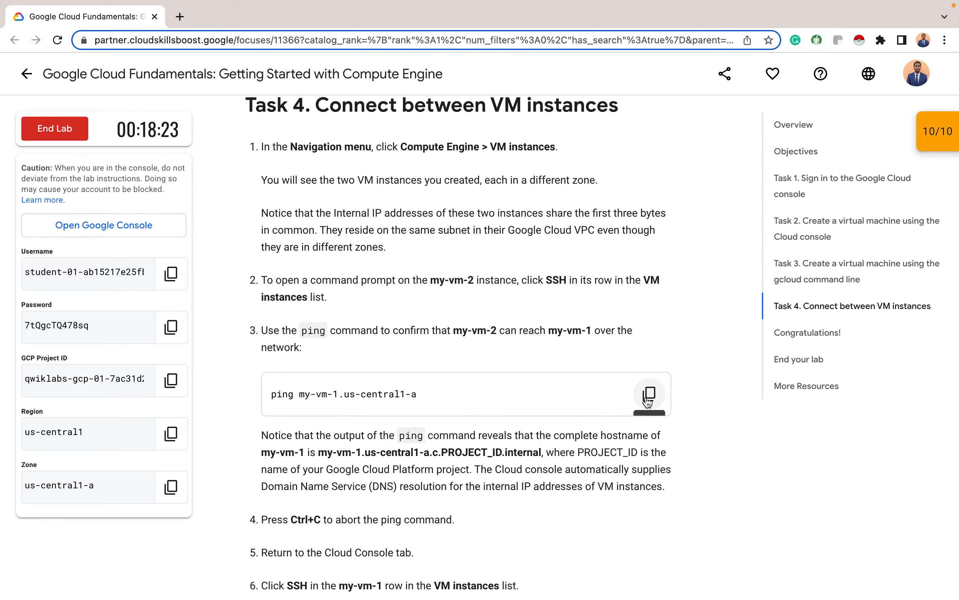
left_click(649, 394)
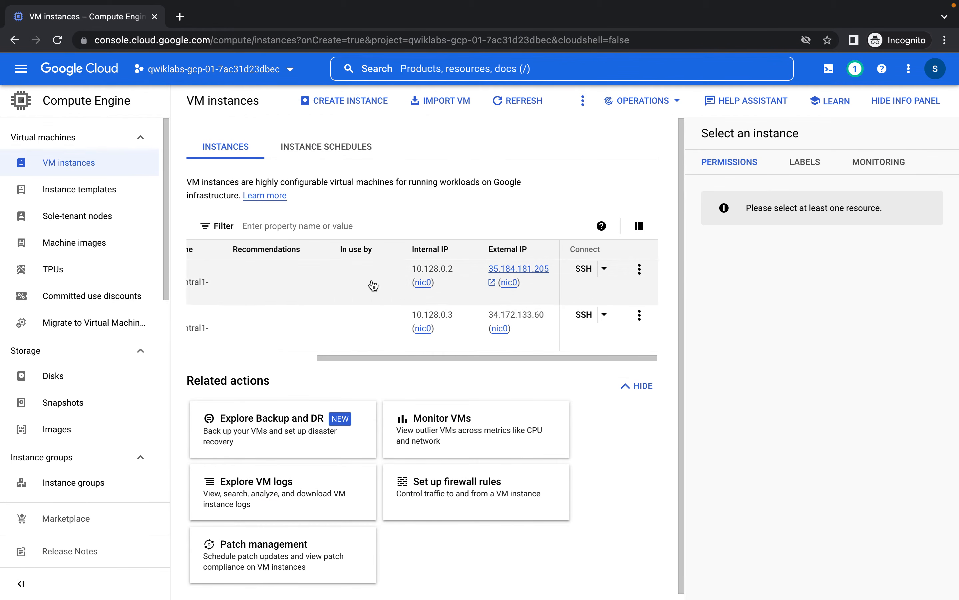
Step: Open an SSH session to my-vm-2 and run "ping my-vm-1.us-central1-a"
left_click(583, 321)
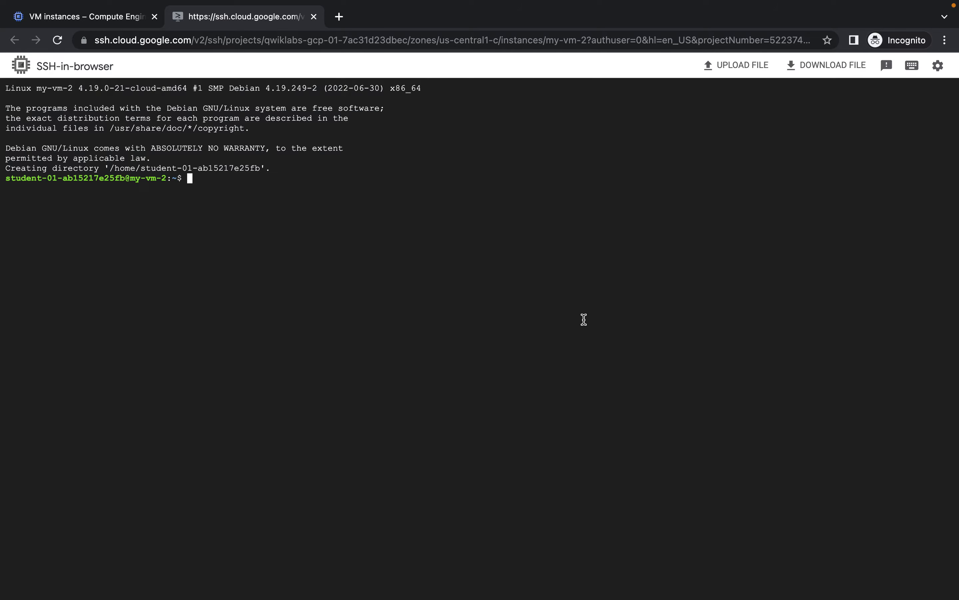
key("super+v")
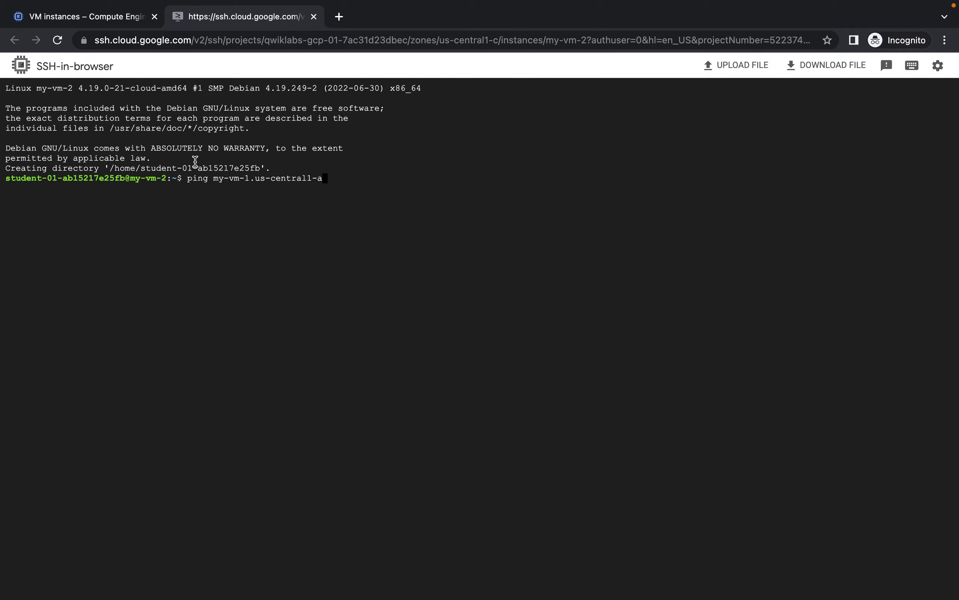
left_click_drag(91, 137, 64, 103)
left_click(61, 103)
left_click_drag(78, 88, 2, 95)
key("Return")
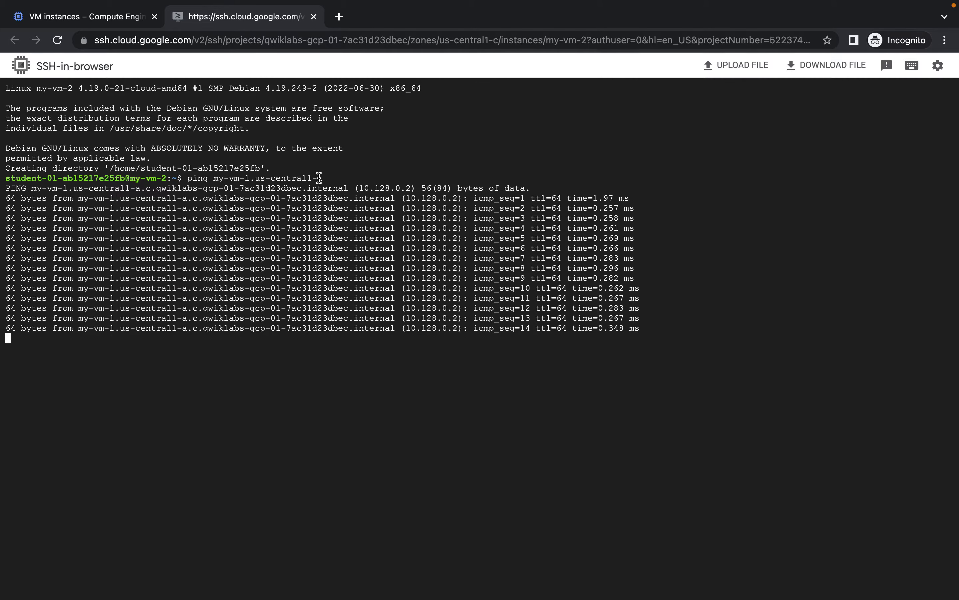
Step: Compare the ping hostname with the project ID in the Cloud console's project selector, then abort the ping on my-vm-2
left_click(93, 22)
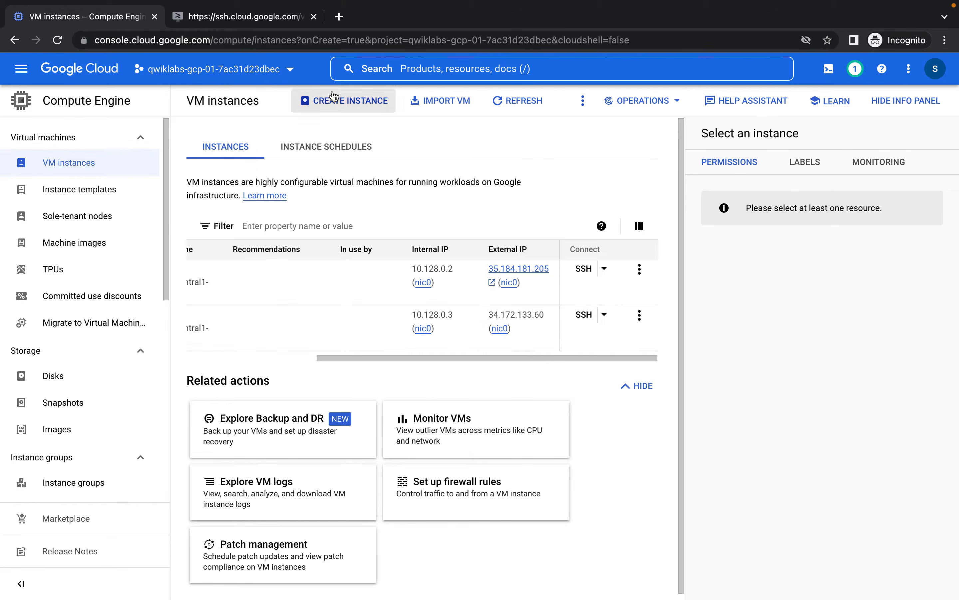
left_click(301, 70)
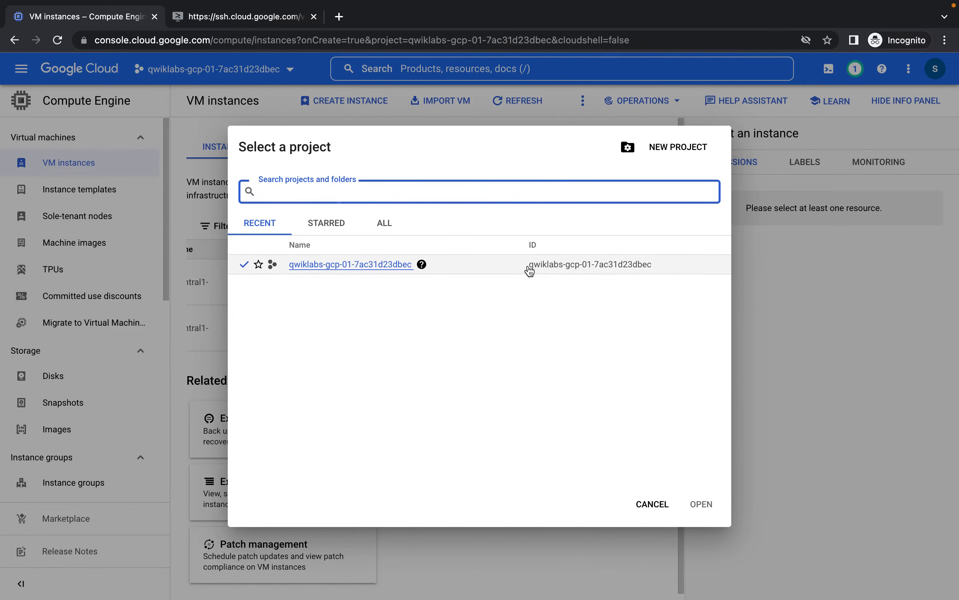
left_click(266, 27)
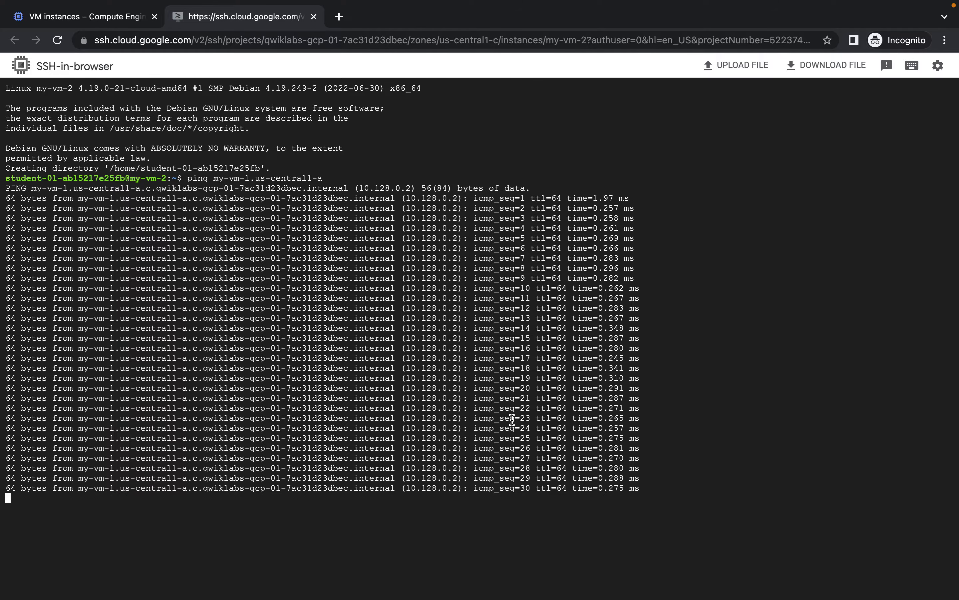
key("ctrl+c")
Step: Copy the "sudo apt-get install nginx-light -y" command from Task 4 of the lab page
key("ctrl+Left")
scroll(429, 422, "down", 7)
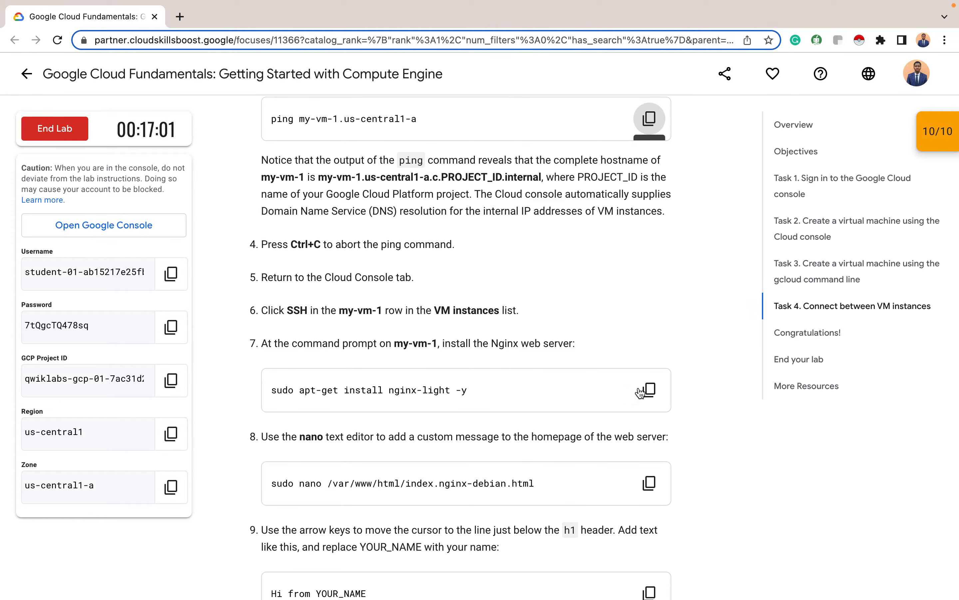
left_click(649, 392)
Step: Open an SSH session to my-vm-1 from the VM instances list and run "sudo apt-get install nginx-light -y"
key("super+Tab")
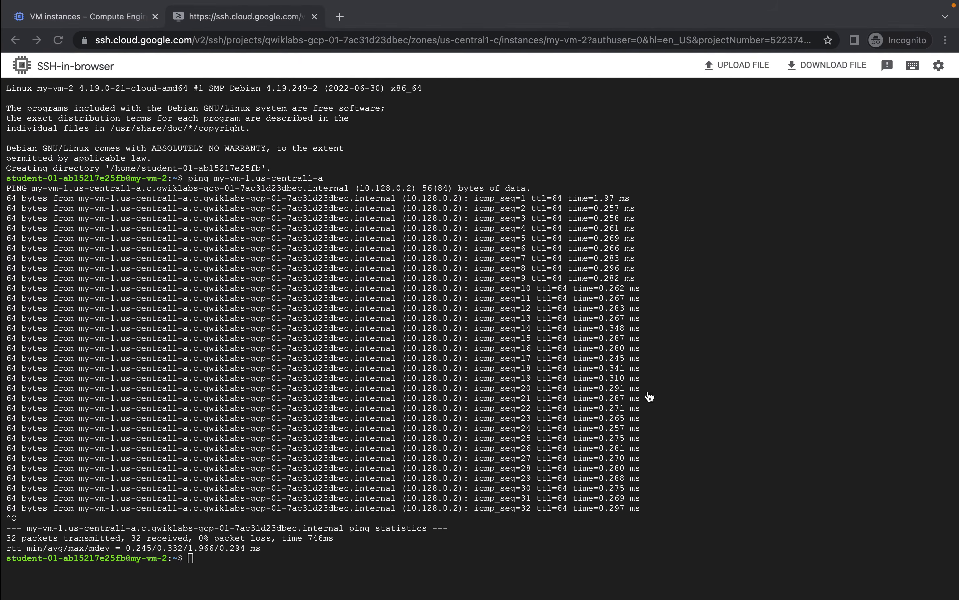
left_click(67, 18)
left_click(813, 302)
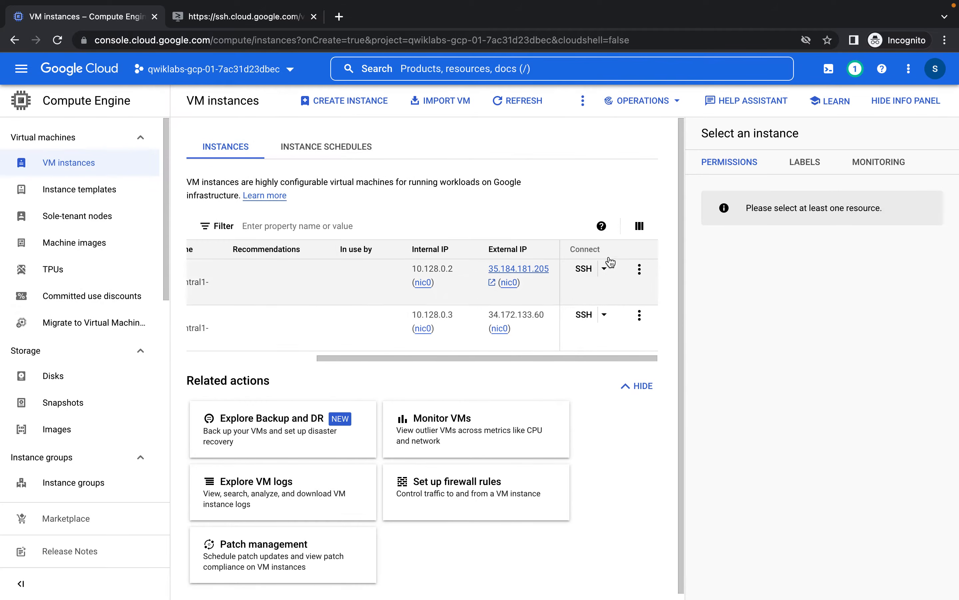
left_click_drag(371, 359, 422, 362)
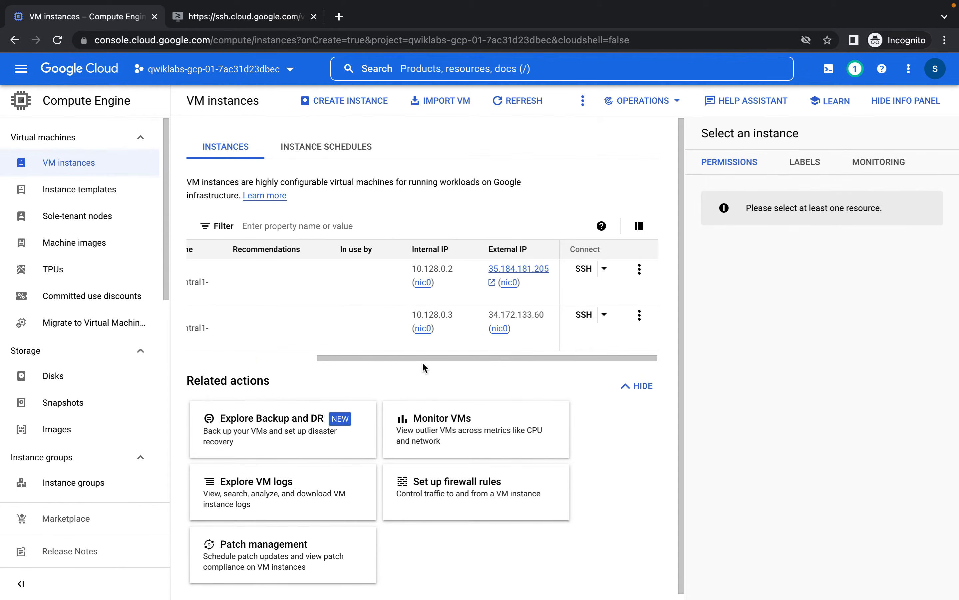
left_click(583, 270)
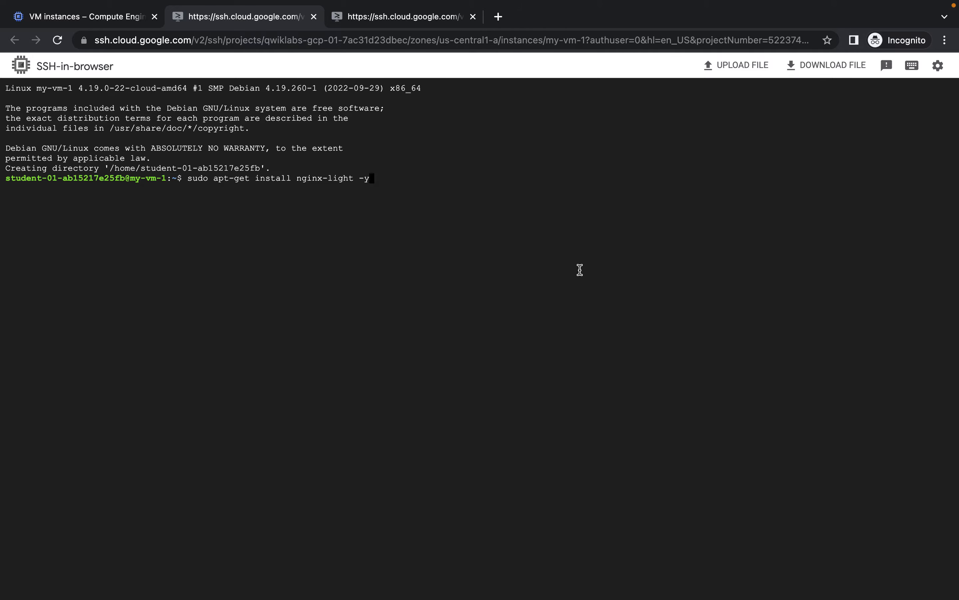
key("Return")
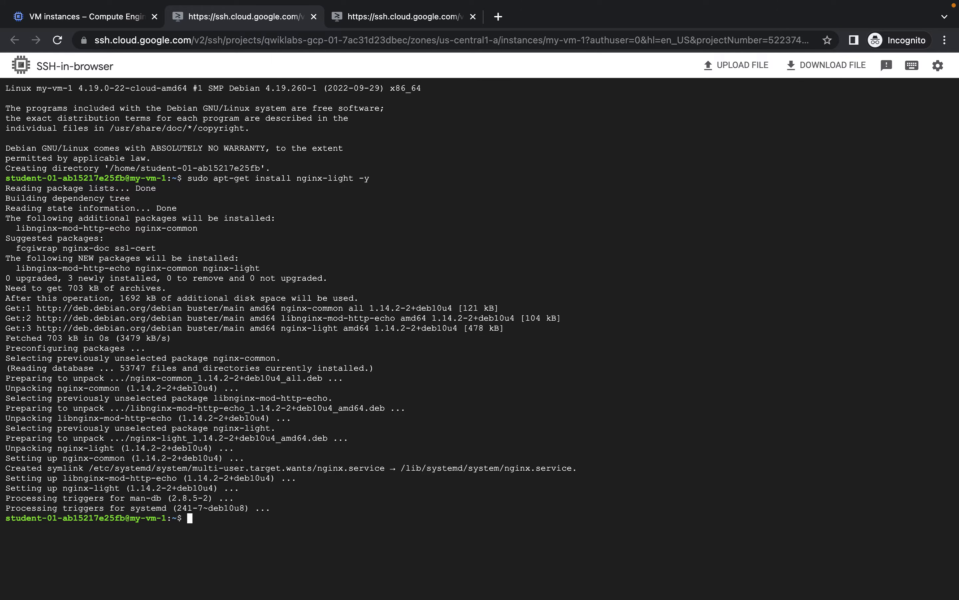
Step: Copy "sudo nano /var/www/html/index.nginx-debian.html" from the lab page and run it on my-vm-1
key("ctrl+Left")
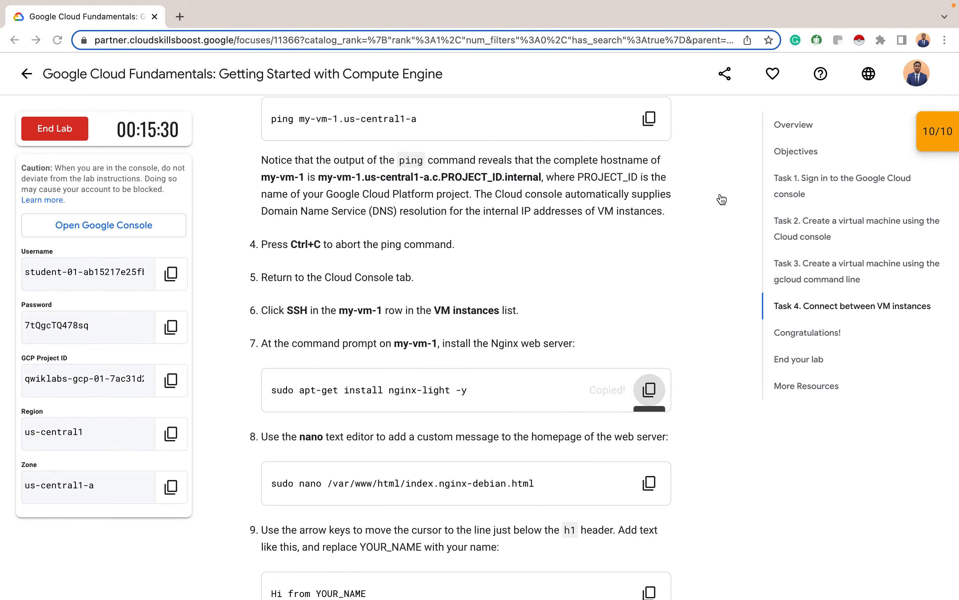
scroll(661, 299, "down", 4)
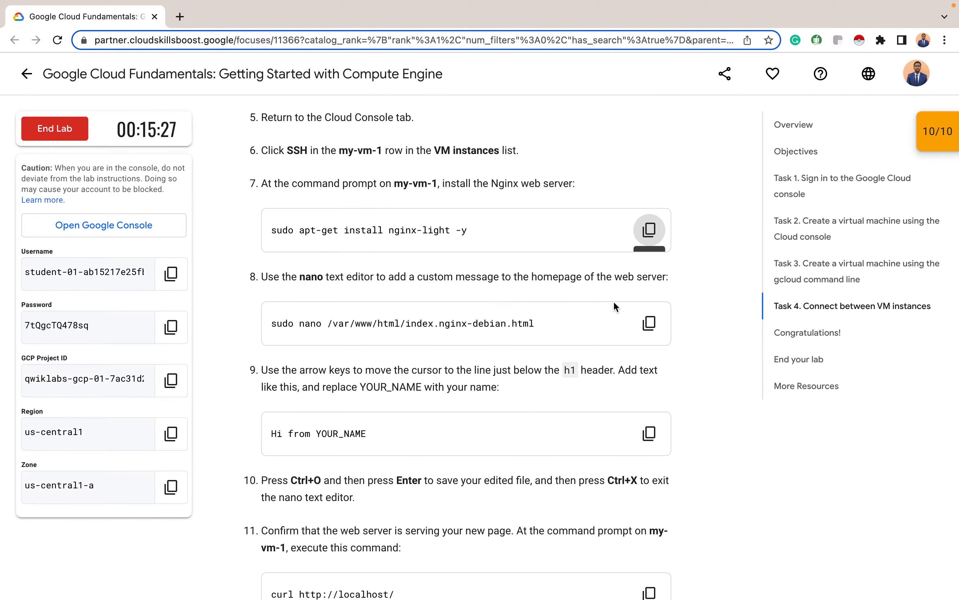
left_click(653, 322)
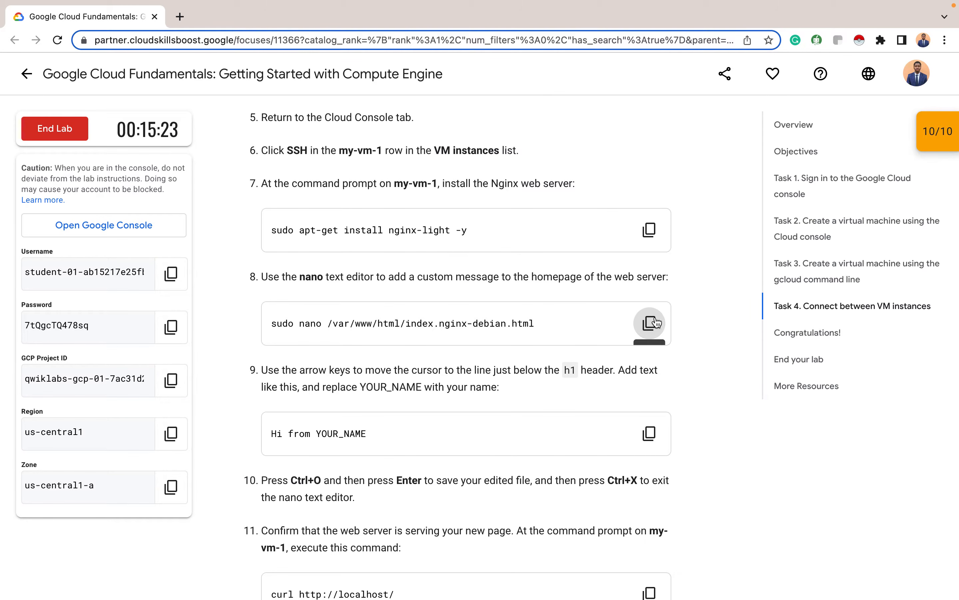
key("ctrl+Right")
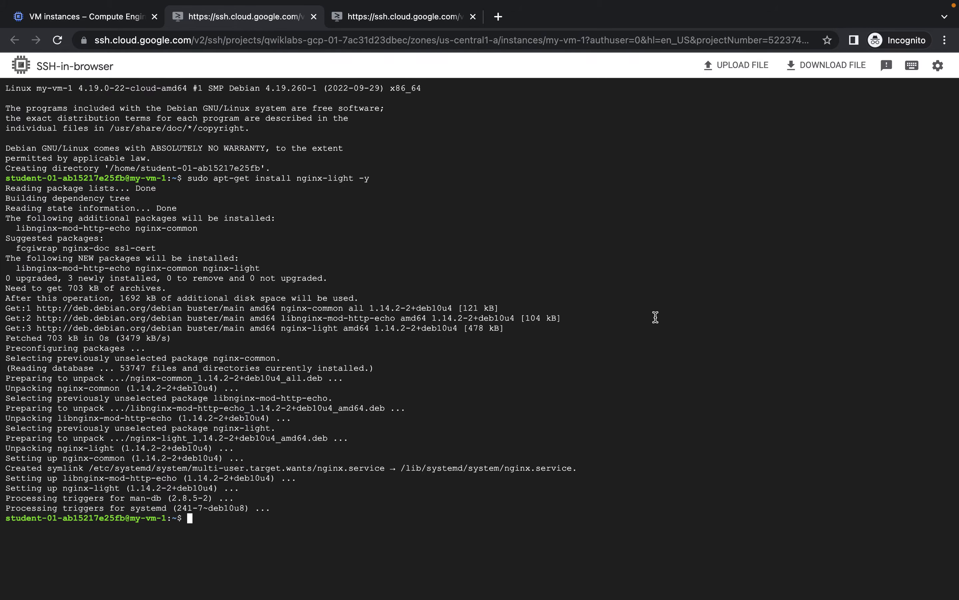
key("super+v")
key("Return")
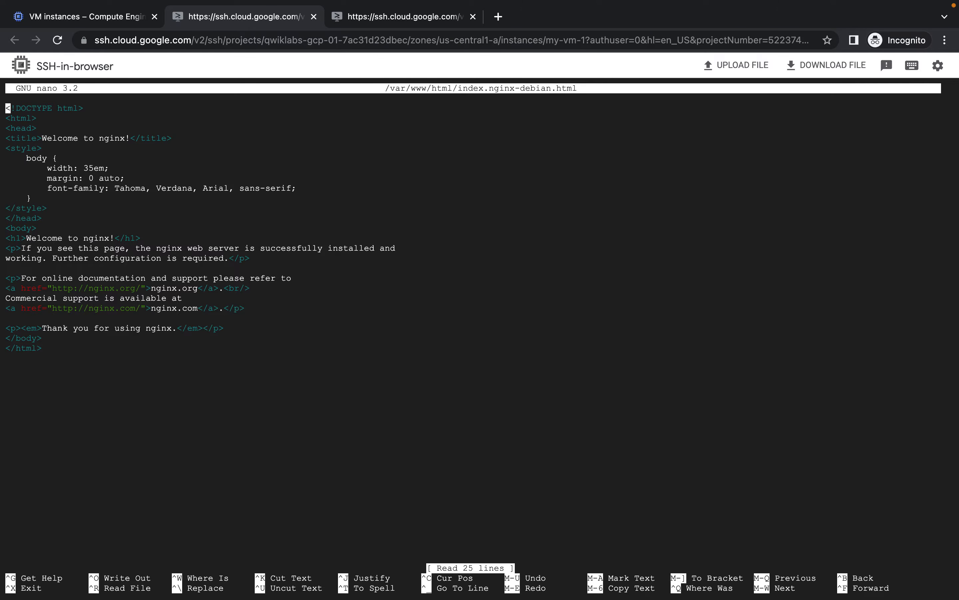
Step: Copy "Hi from YOUR_NAME" from the lab page and insert an empty line below the h1 header in nano
key("ctrl+Left")
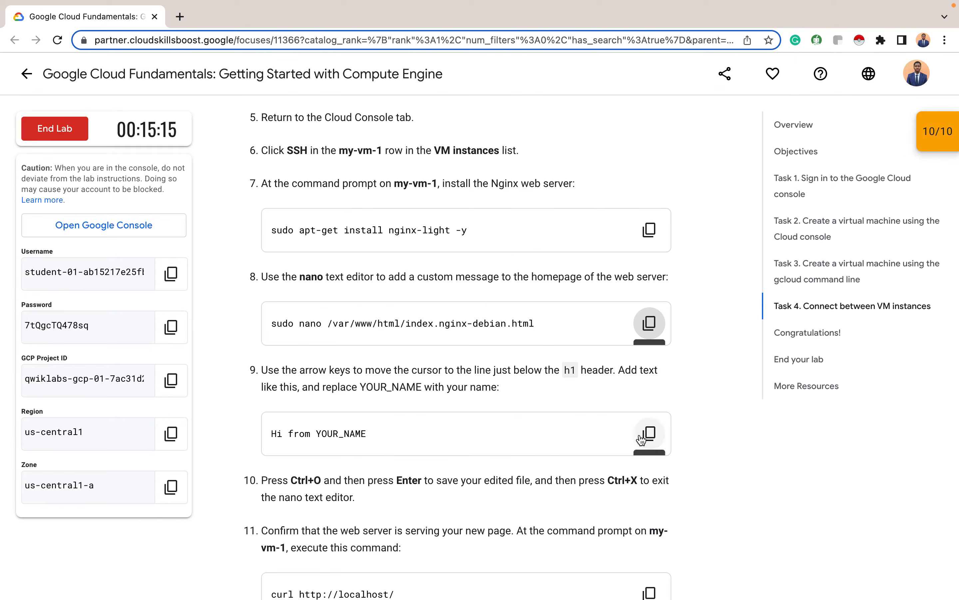
left_click(648, 435)
key("ctrl+Right")
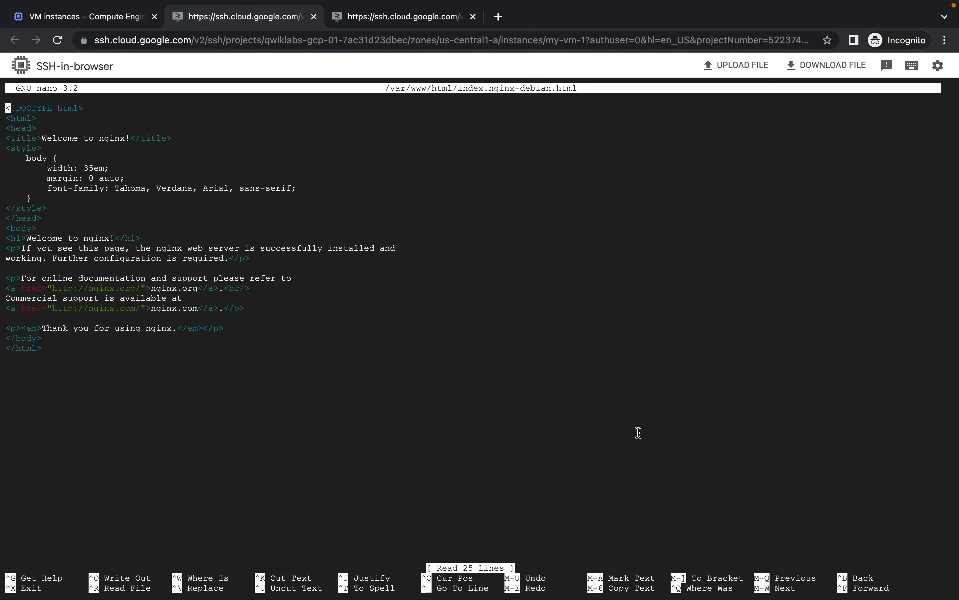
key("Down")
key("Down")
key("Down")
key("Down")
key("Down")
key("Down")
key("Down")
key("Down")
key("Down")
key("Down")
key("Down")
key("Down")
key("Down")
key("Down")
key("Down")
key("Up")
key("Return")
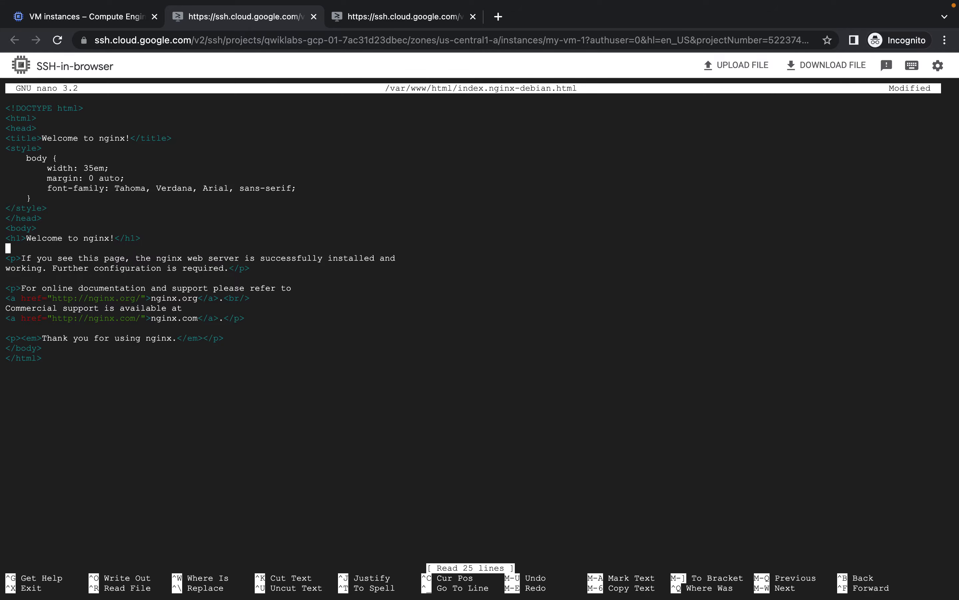
Step: Paste "Hi from YOUR_NAME" on the empty line and replace the placeholder with the first name followed by a comma
key("super+v")
key("BackSpace")
key("BackSpace")
key("BackSpace")
key("BackSpace")
key("BackSpace")
key("BackSpace")
key("BackSpace")
key("BackSpace")
key("BackSpace")
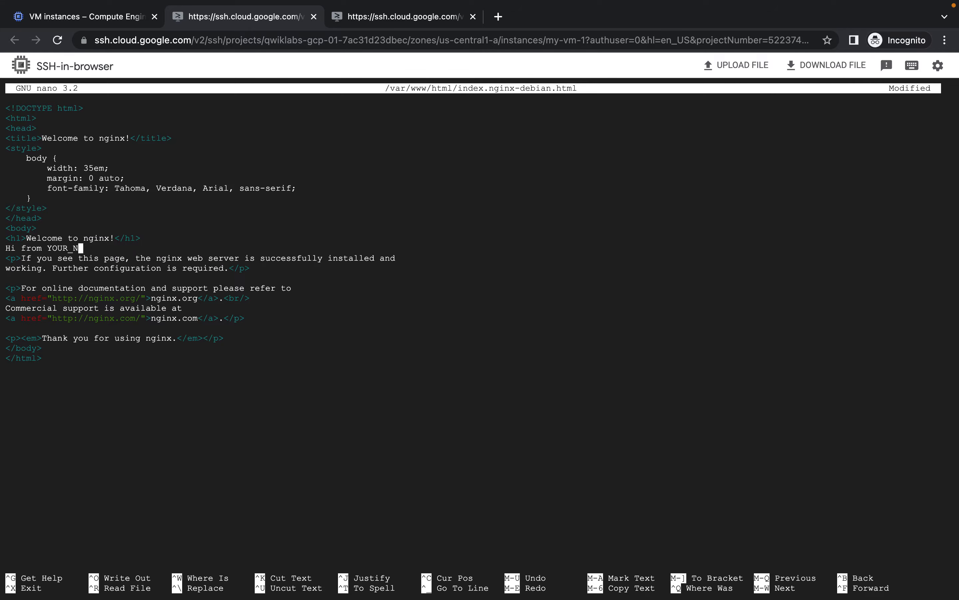
type("Musta")
type("pha, ")
Step: Continue the greeting line with "Kindly Subscribe to my channel for more videos"
type("KIndlhy")
key("BackSpace")
key("BackSpace")
key("BackSpace")
key("BackSpace")
key("BackSpace")
key("BackSpace")
key("BackSpace")
key("BackSpace")
key("BackSpace")
type("Kindly Subsc")
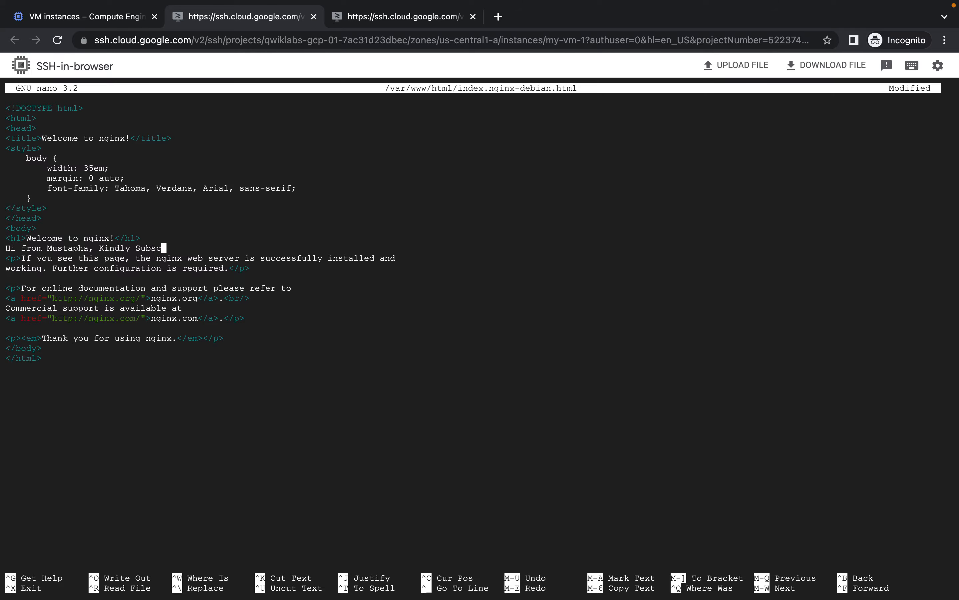
type("ribe to ")
type("my chnana")
key("BackSpace")
key("BackSpace")
key("BackSpace")
key("BackSpace")
type("annel for more ")
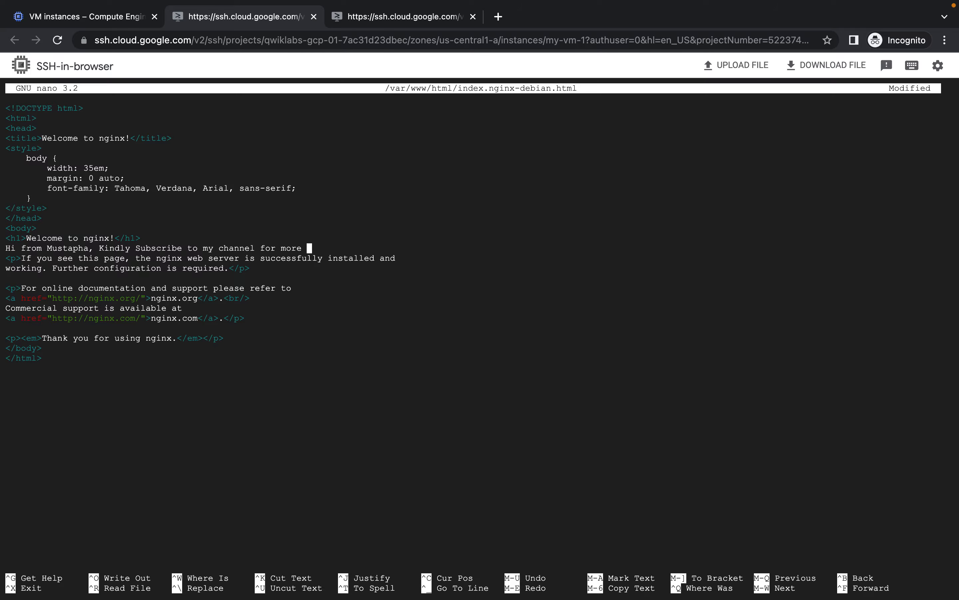
type("videos")
type("≈")
key("BackSpace")
Step: Save the edited page as /var/www/html/index.nginx-debian.html and exit nano
key("ctrl+x")
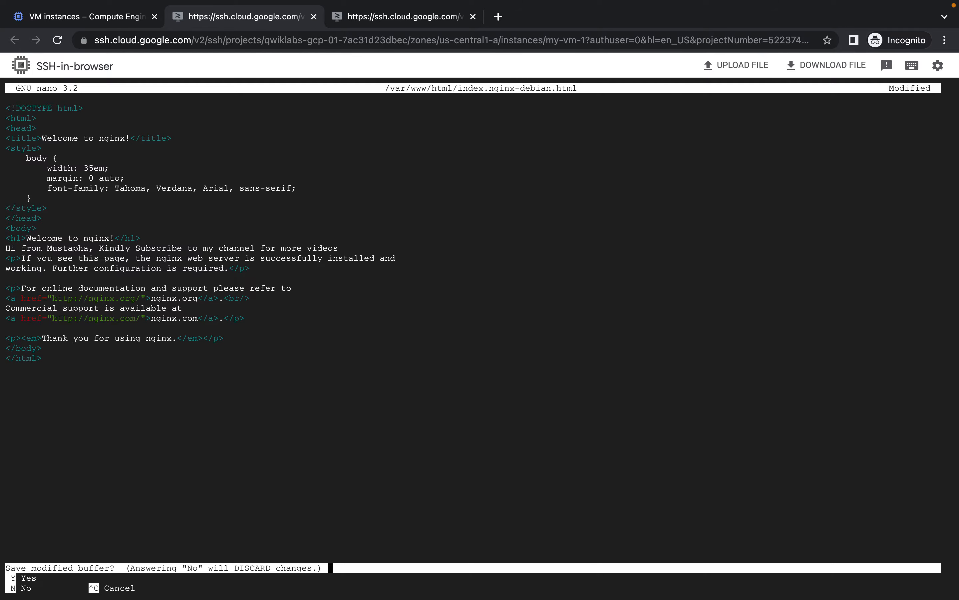
key("y")
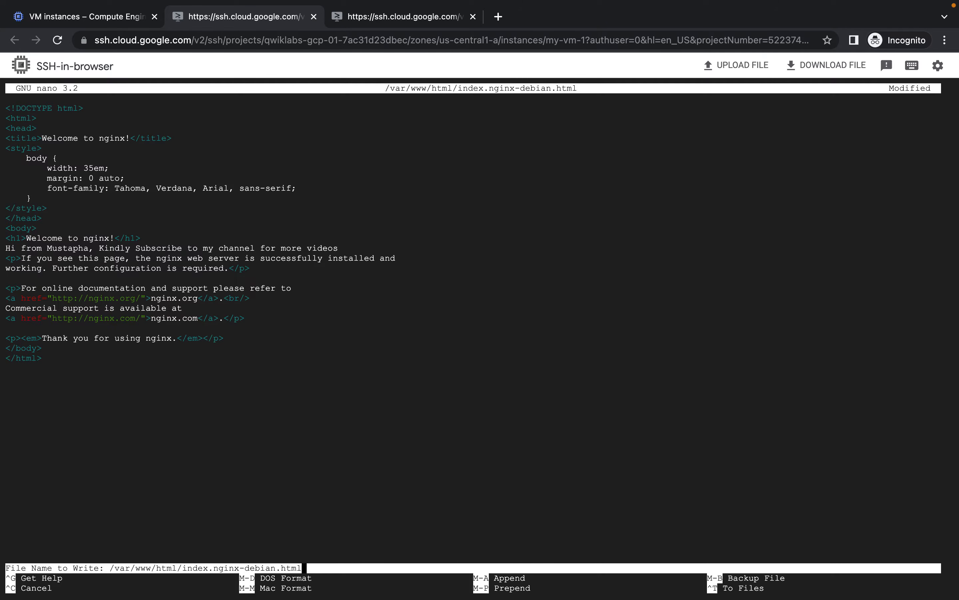
key("Return")
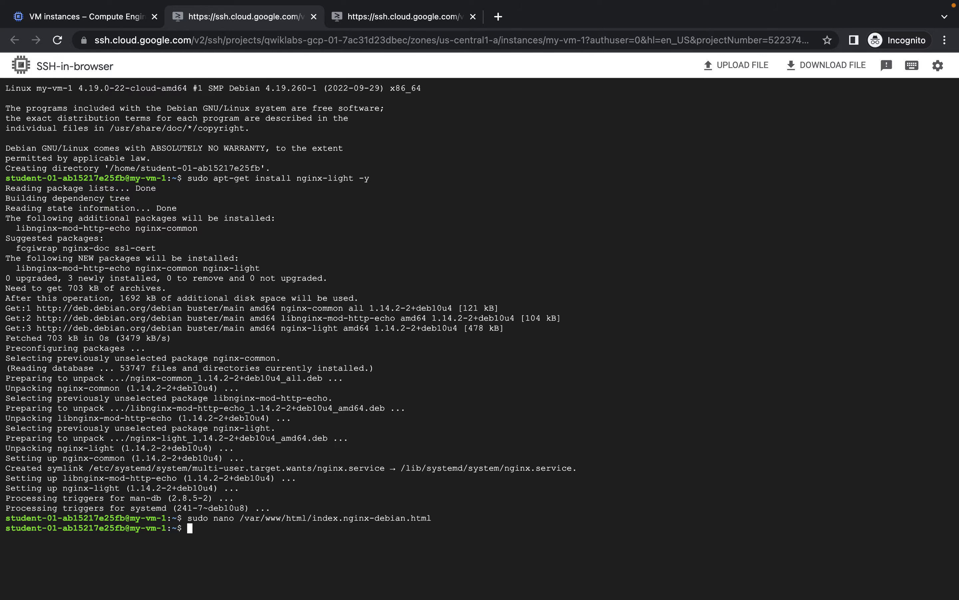
key("ctrl+Left")
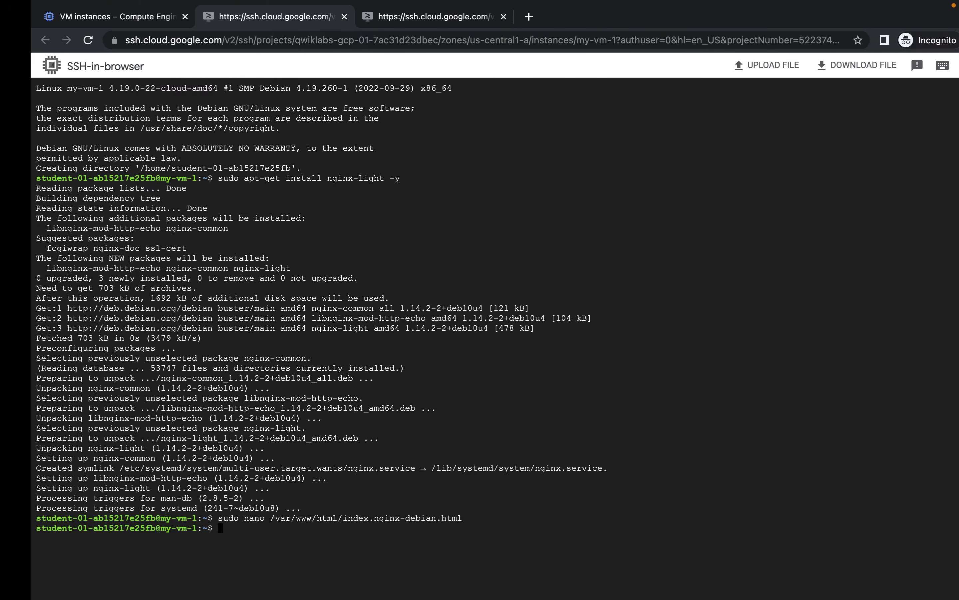
scroll(350, 308, "down", 5)
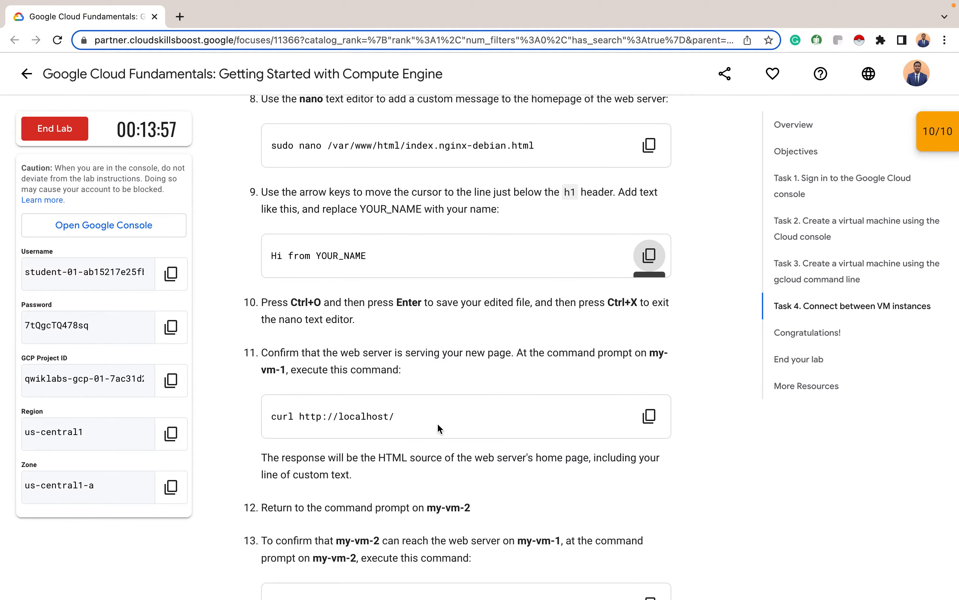
left_click(649, 417)
left_click(649, 418)
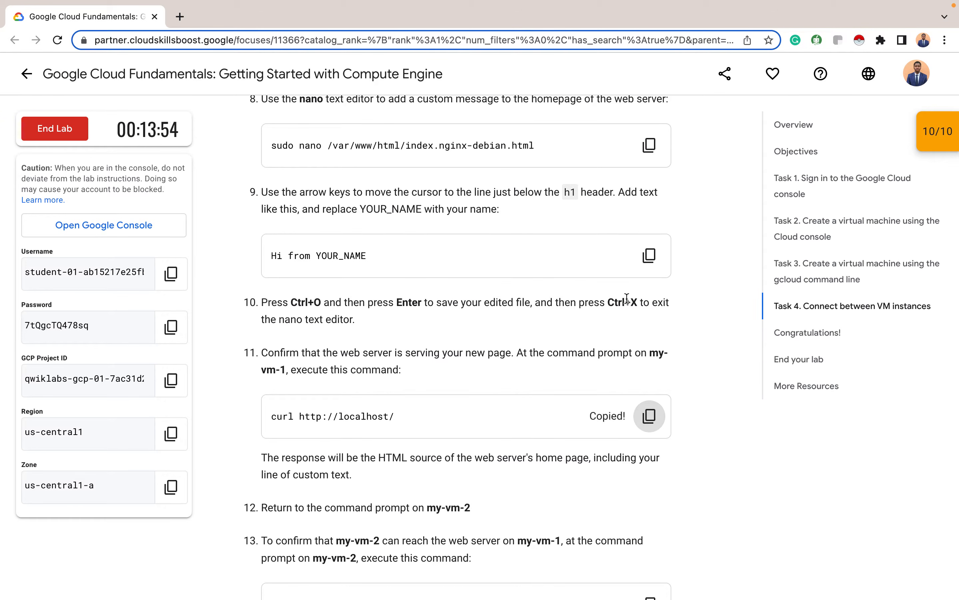
key("super+Tab")
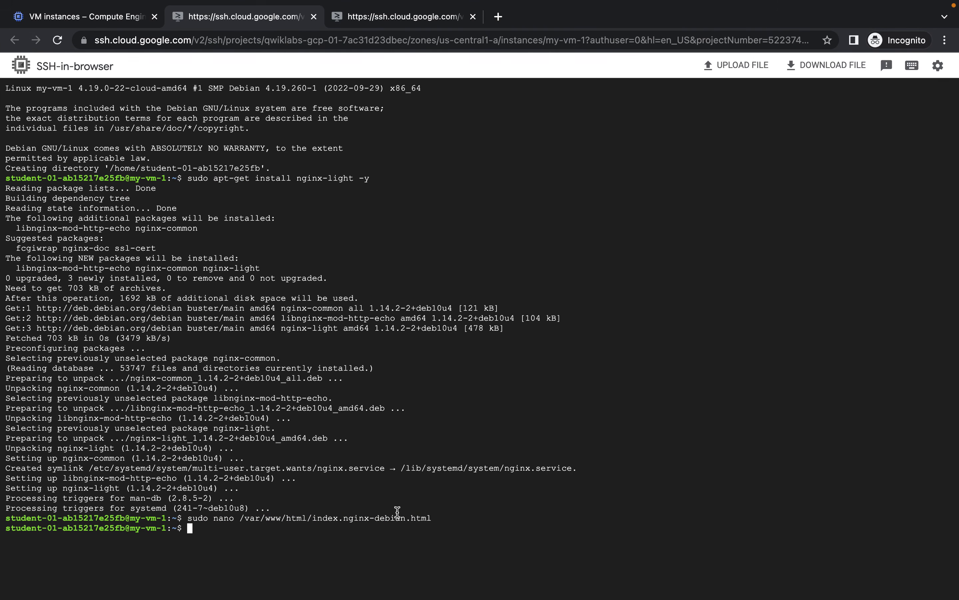
key("super+v")
key("Return")
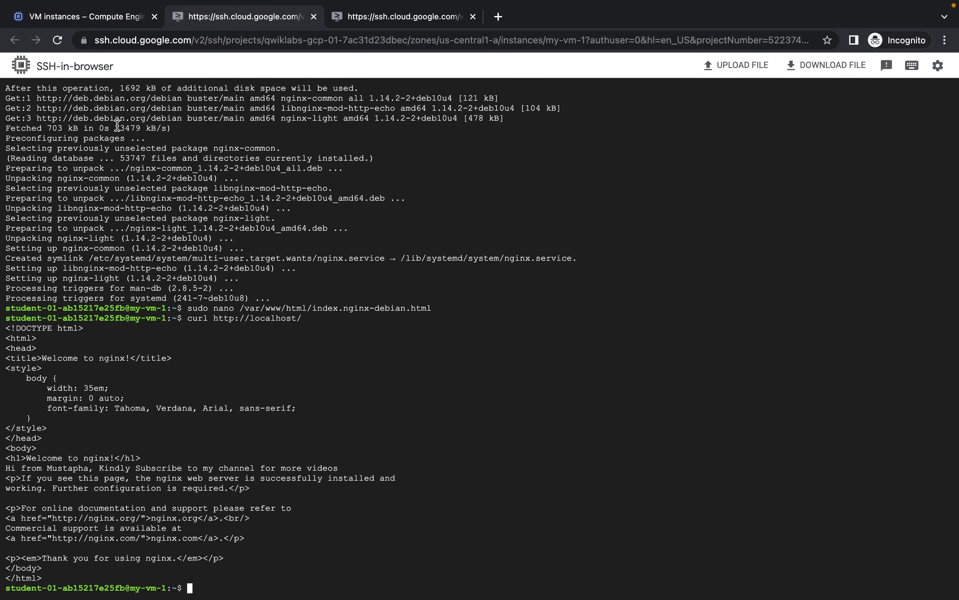
key("ctrl+Left")
scroll(343, 500, "down", 5)
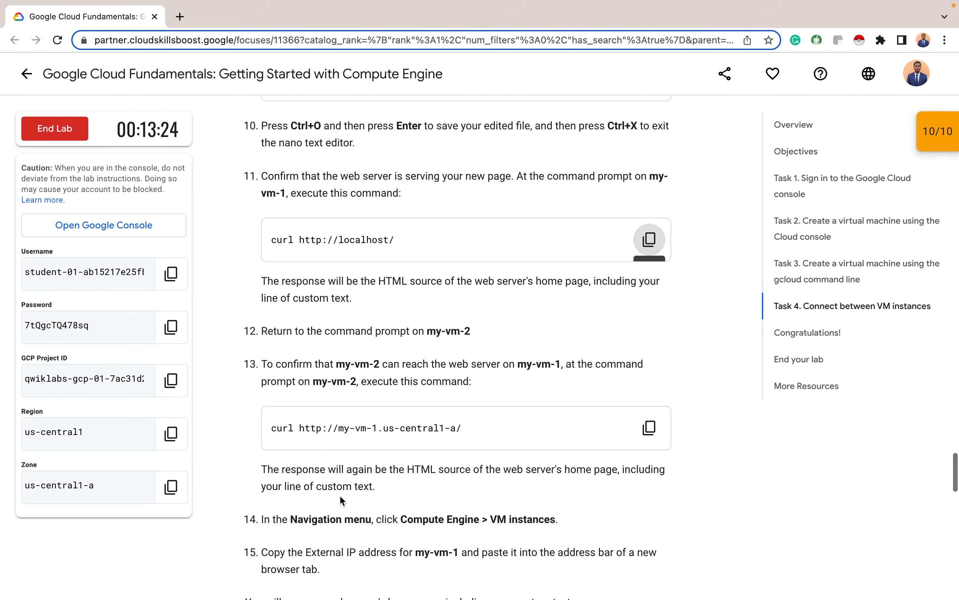
left_click(649, 425)
key("ctrl+Right")
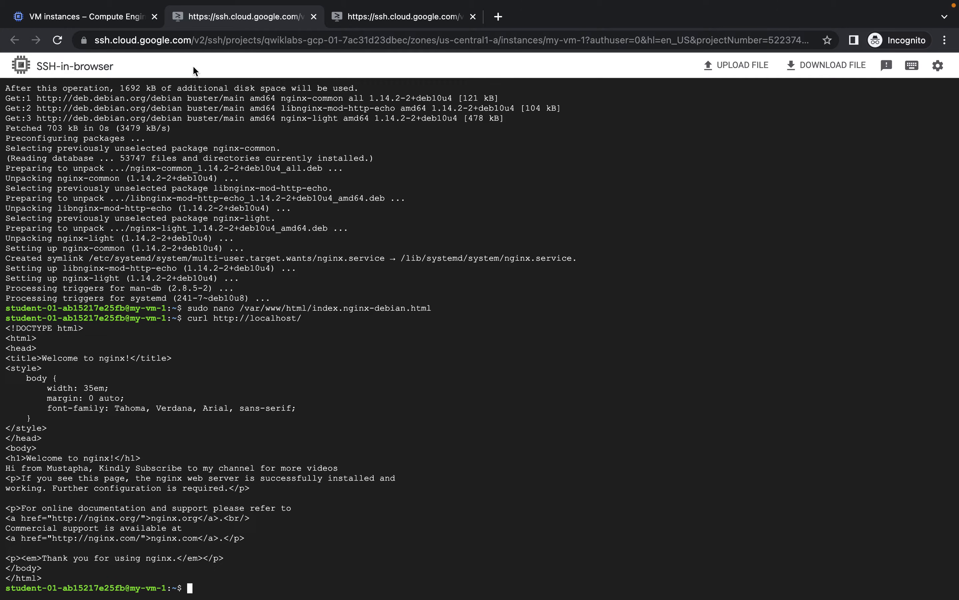
scroll(222, 216, "up", 5)
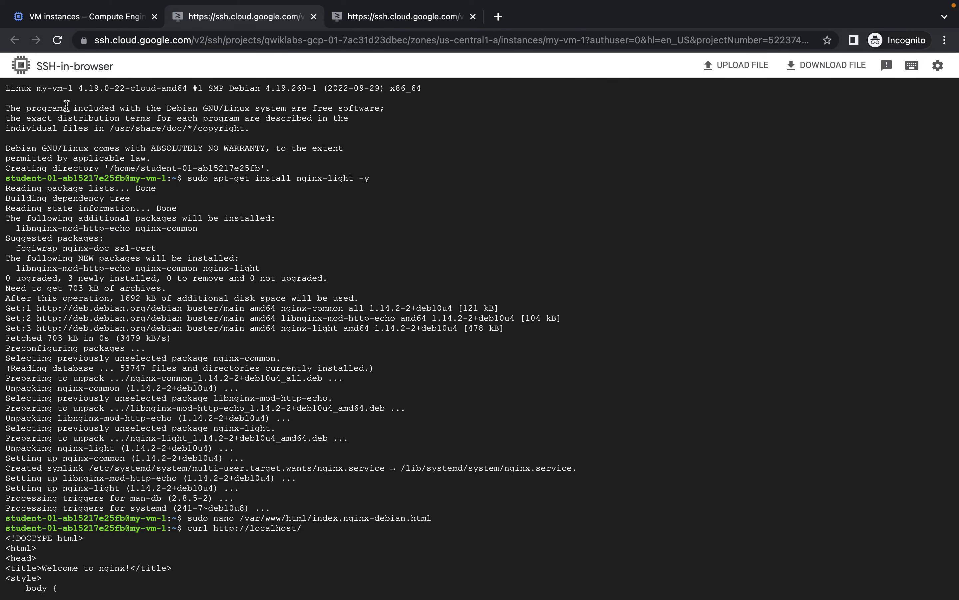
left_click(411, 20)
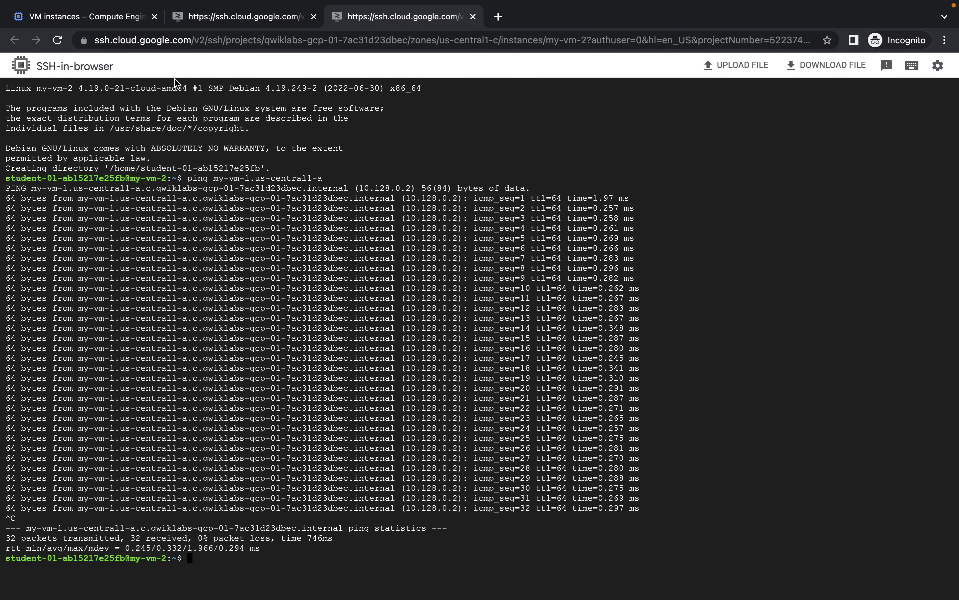
mouse_move(260, 598)
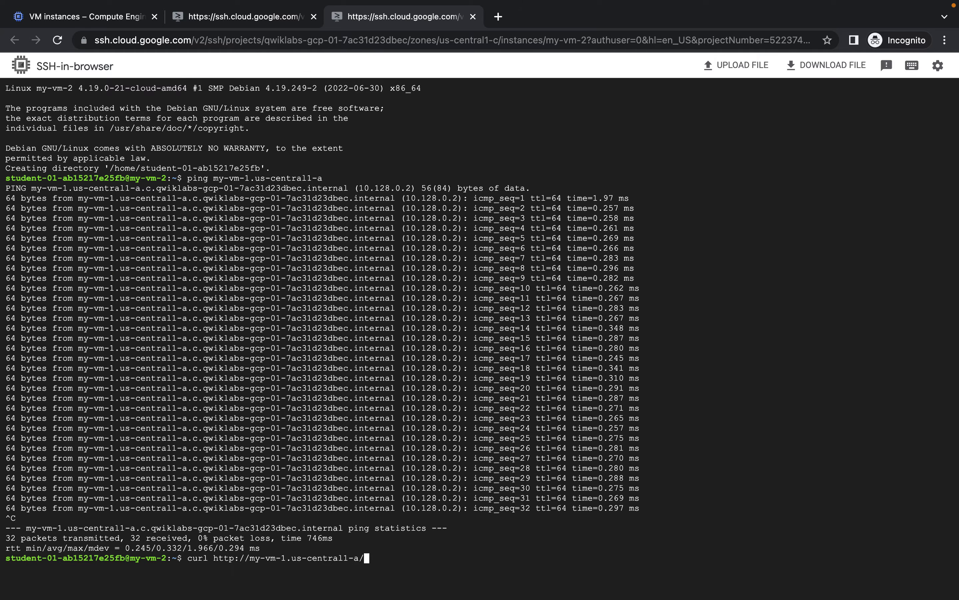
key("Return")
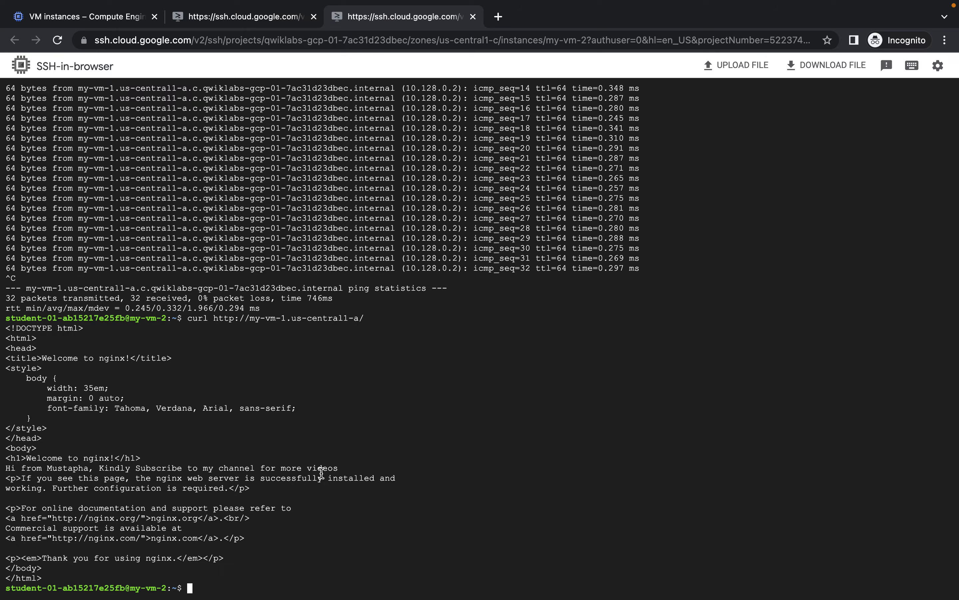
Step: Copy my-vm-1's external IP address from the VM instances list and open its web page through the external link
key("ctrl+Left")
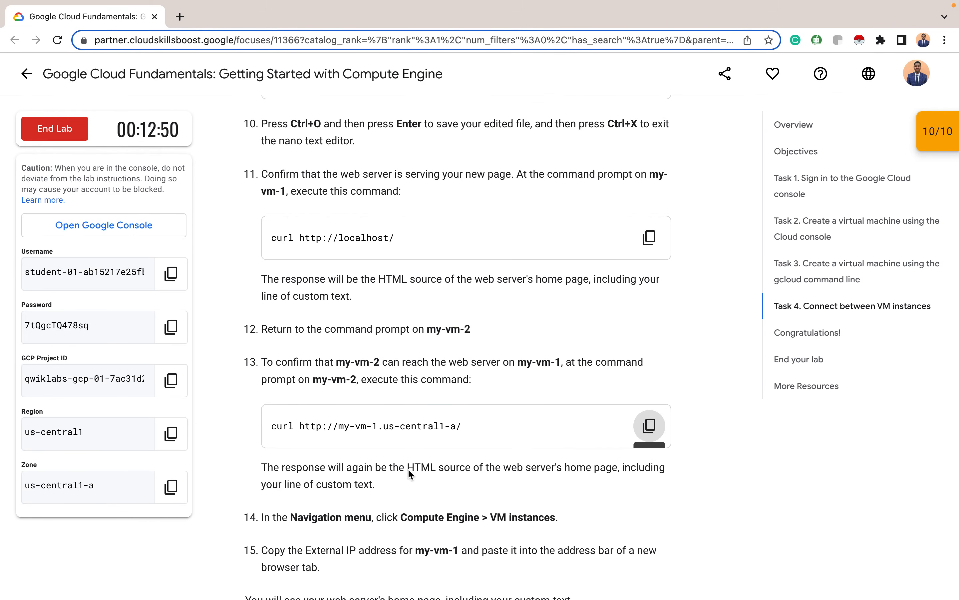
scroll(417, 464, "down", 5)
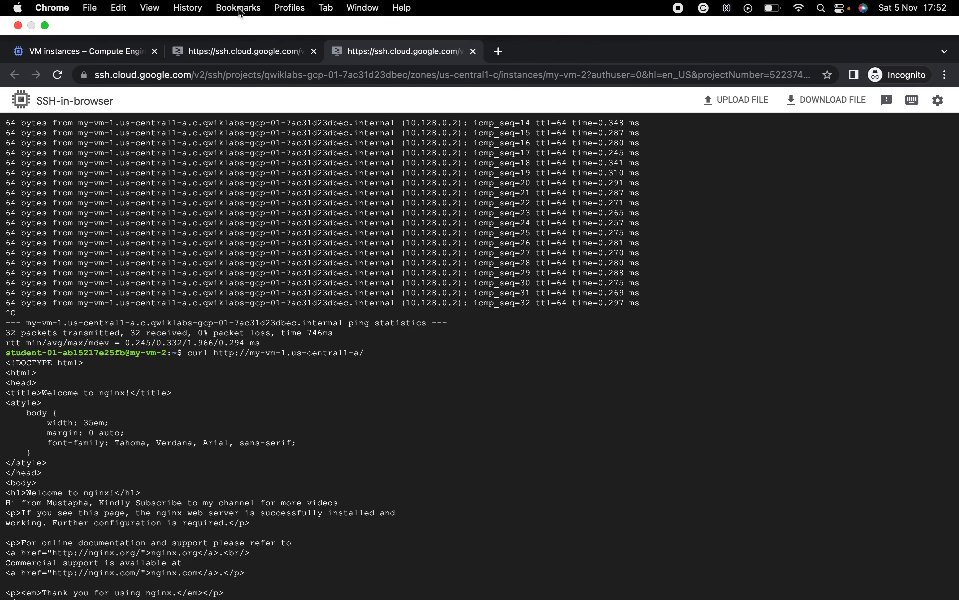
left_click(124, 55)
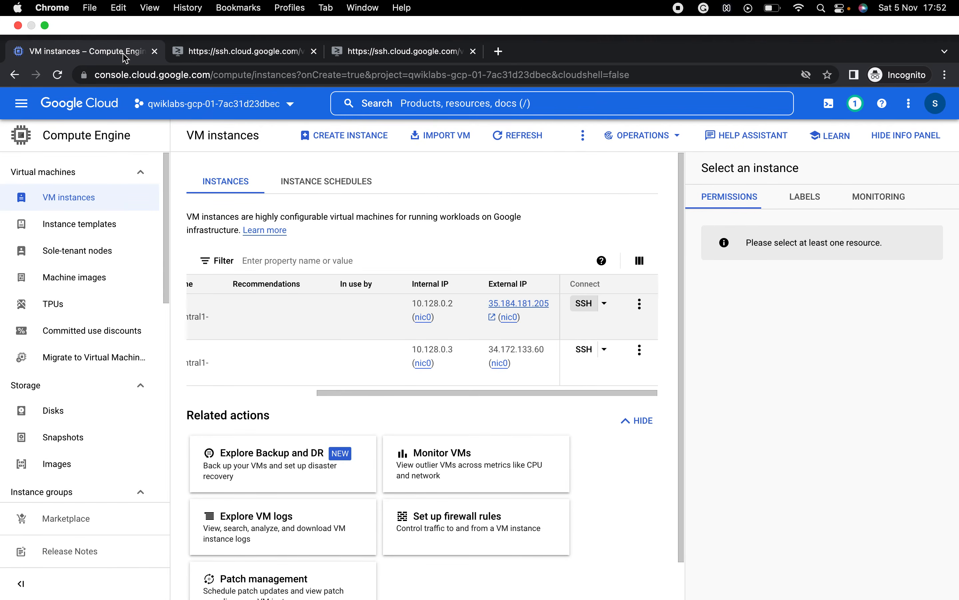
left_click_drag(384, 358, 246, 357)
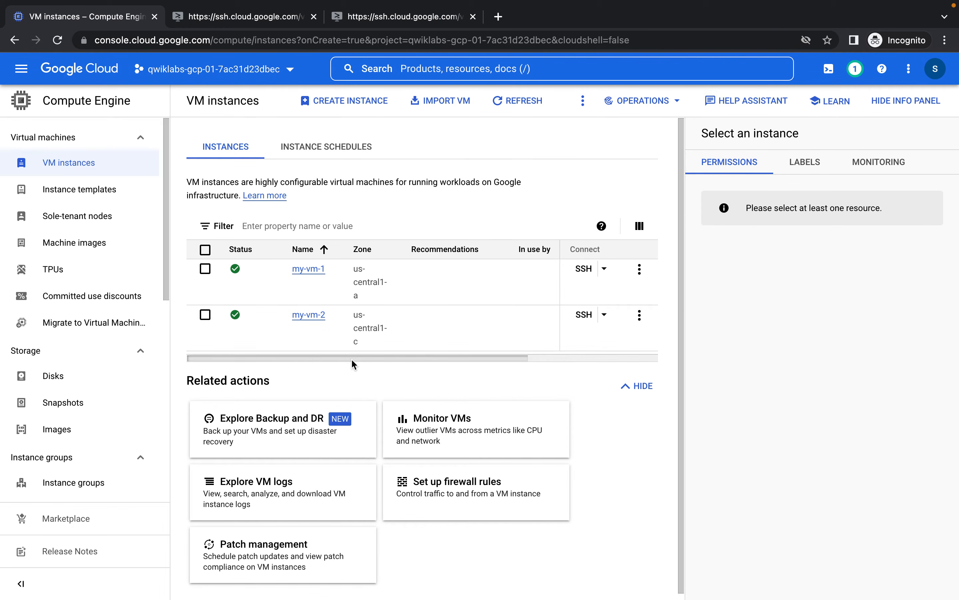
left_click_drag(352, 358, 511, 359)
mouse_move(515, 273)
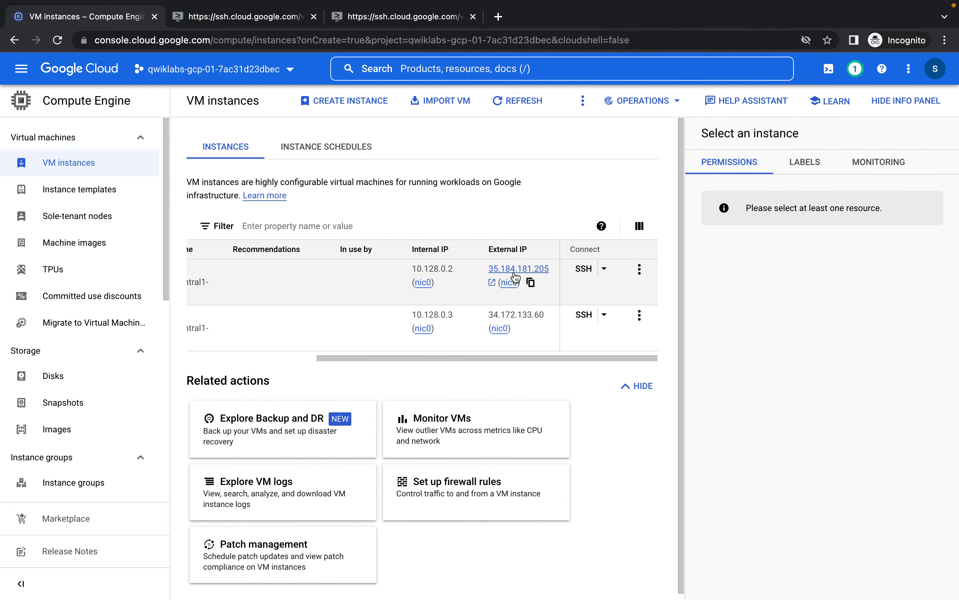
left_click(532, 283)
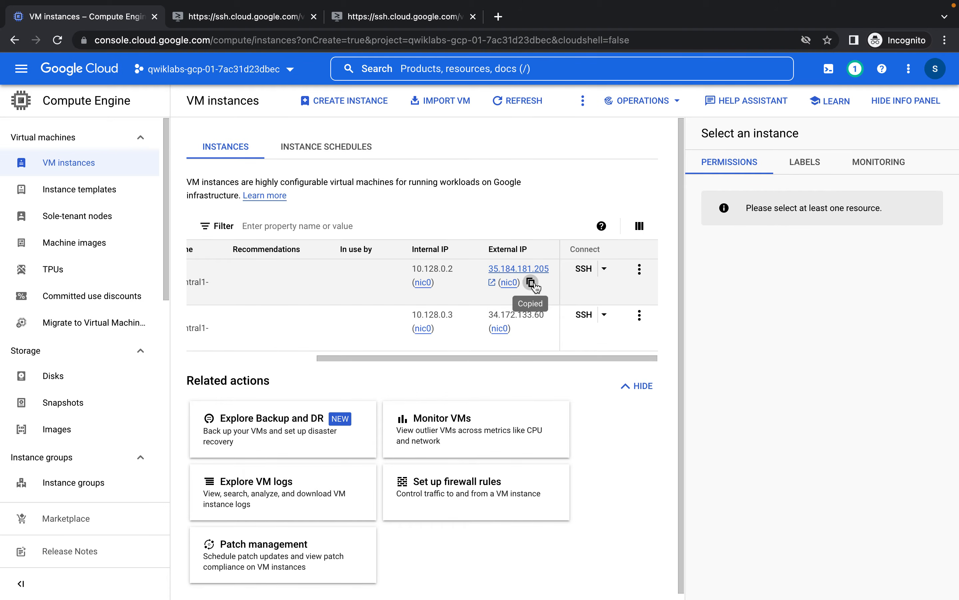
left_click(493, 283)
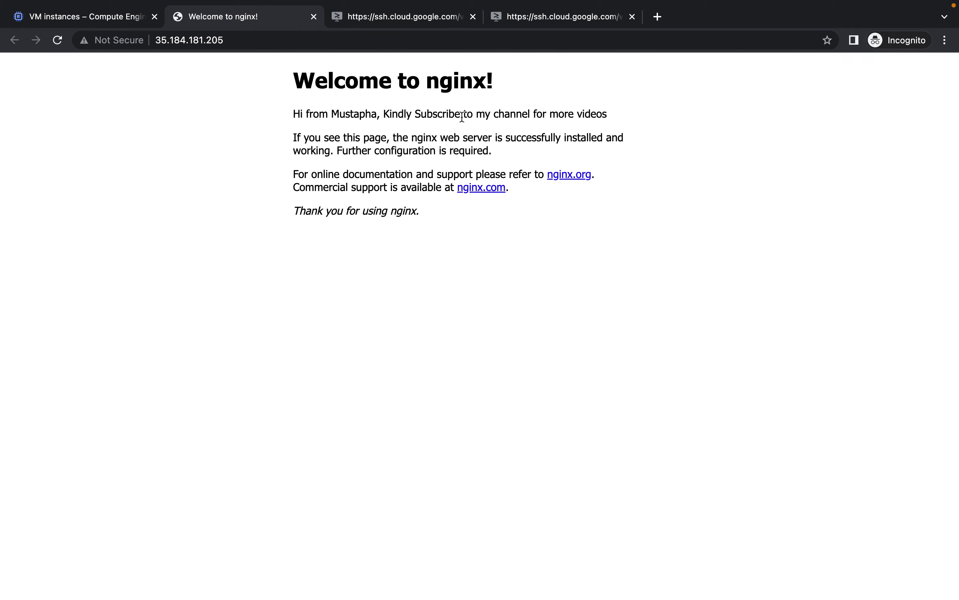
Step: Load the copied address 35.184.181.205 in a new browser tab to check the Nginx page and close that tab
left_click(414, 20)
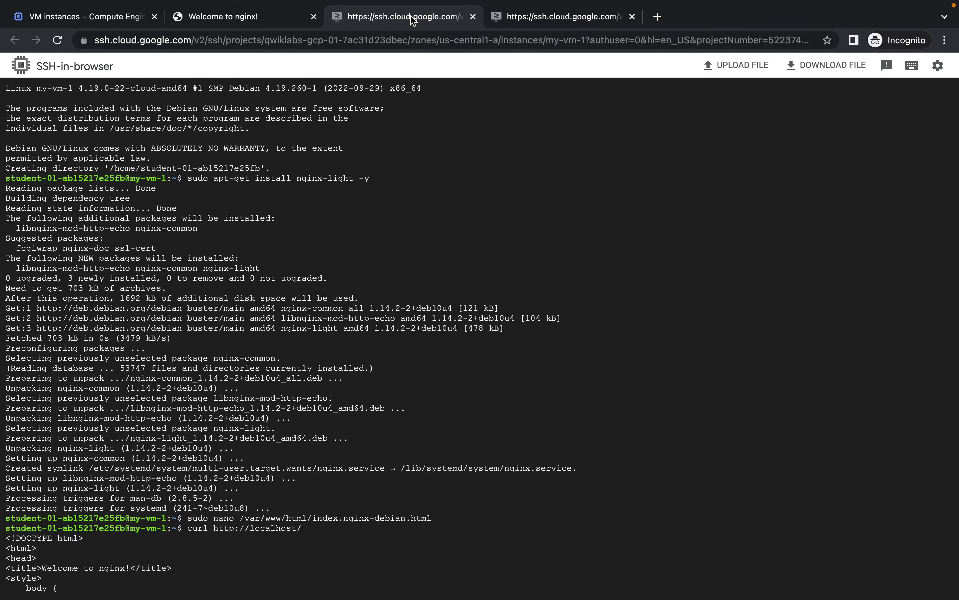
left_click(84, 18)
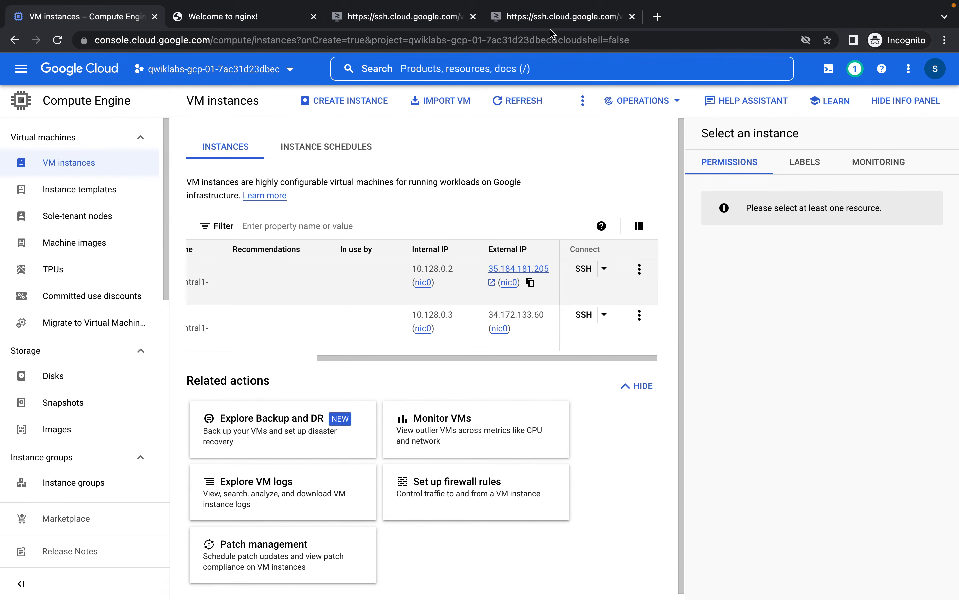
left_click(658, 17)
key("super+v")
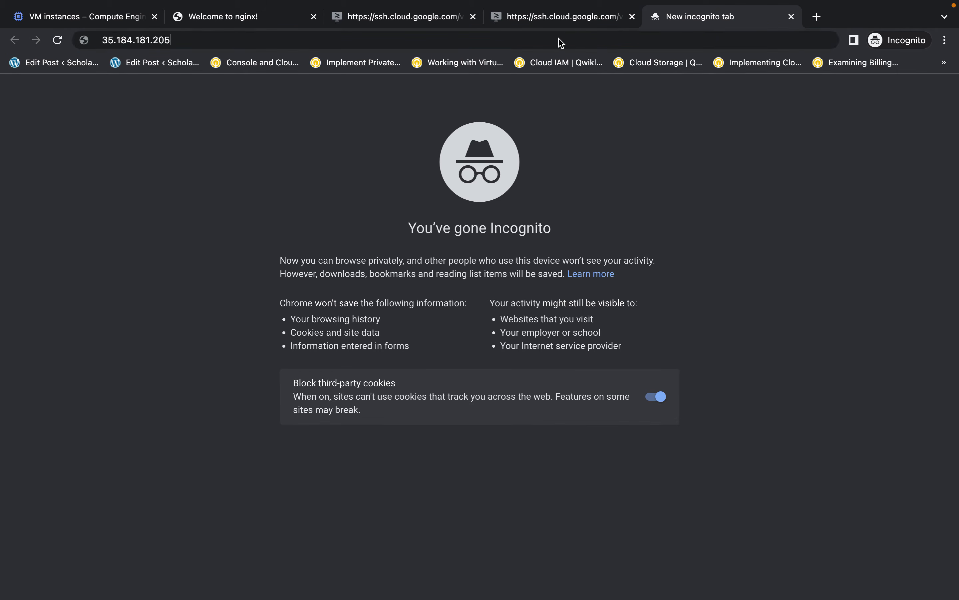
key("Return")
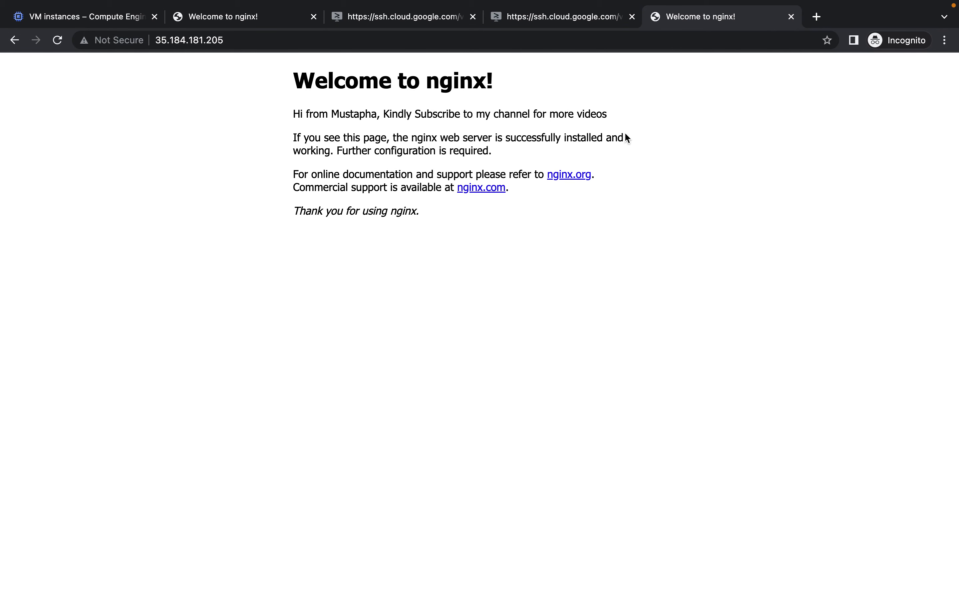
left_click(792, 17)
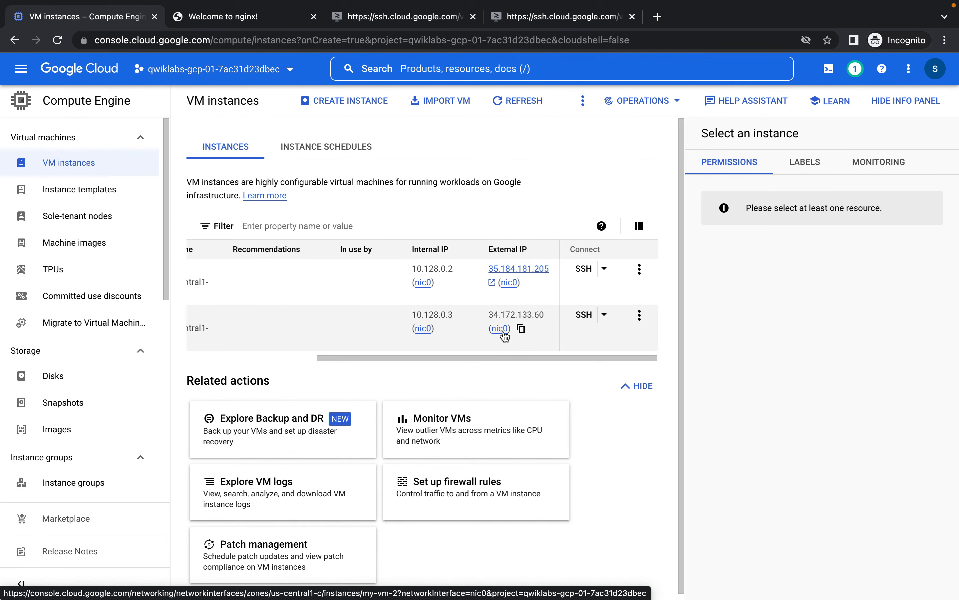
Step: Copy my-vm-2's external IP address, try to load 34.172.133.60 in a new browser tab, and close that tab
left_click(521, 328)
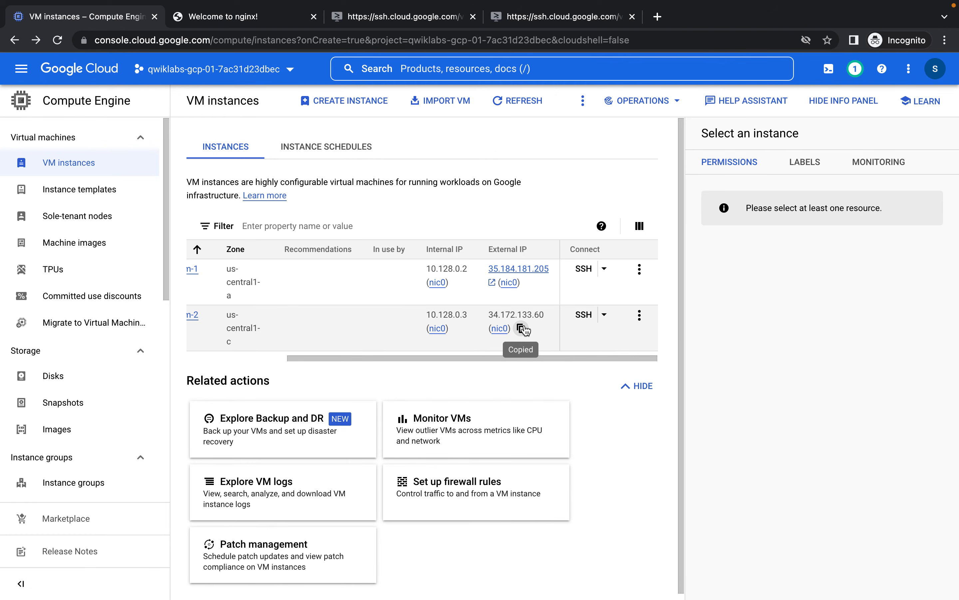
left_click(657, 16)
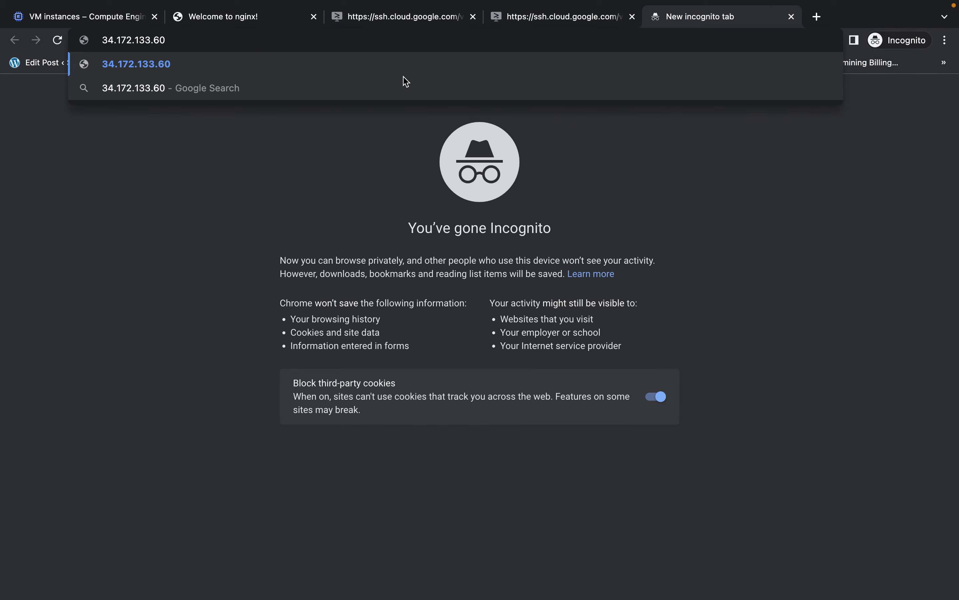
key("Return")
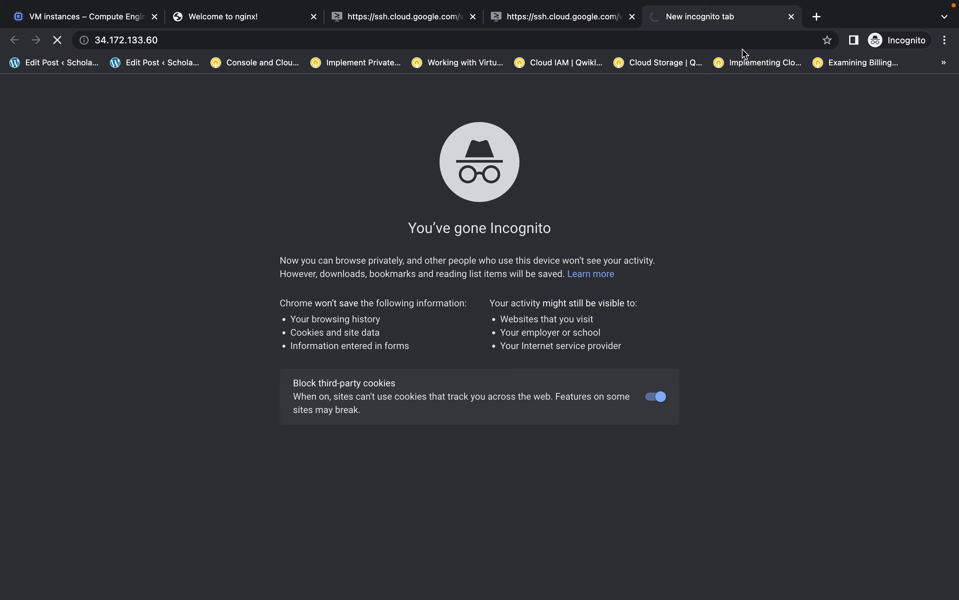
left_click(791, 17)
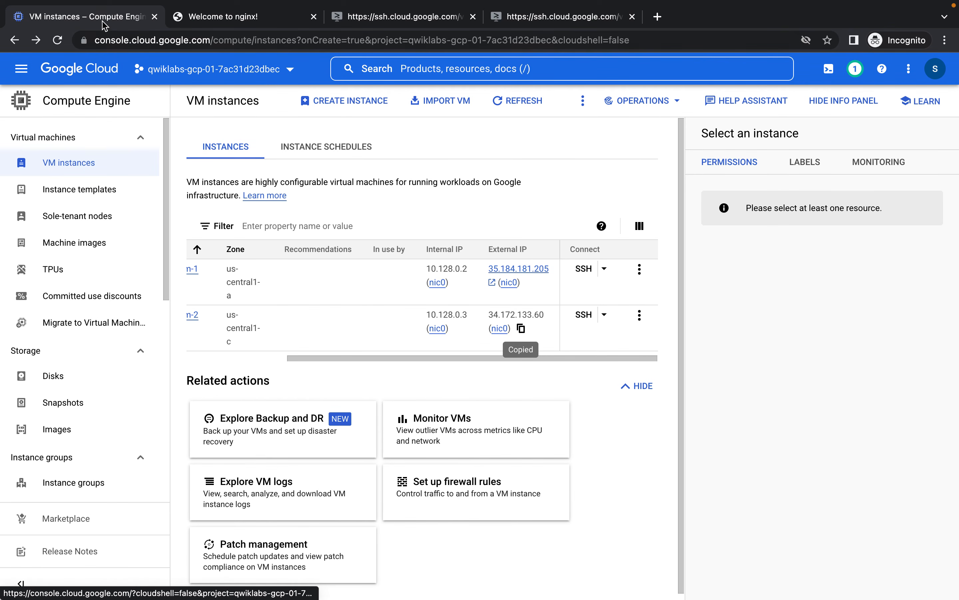
Step: Return to the lab page and read the note on allowing HTTP traffic and the closing sections
key("ctrl+Left")
scroll(282, 226, "down", 9)
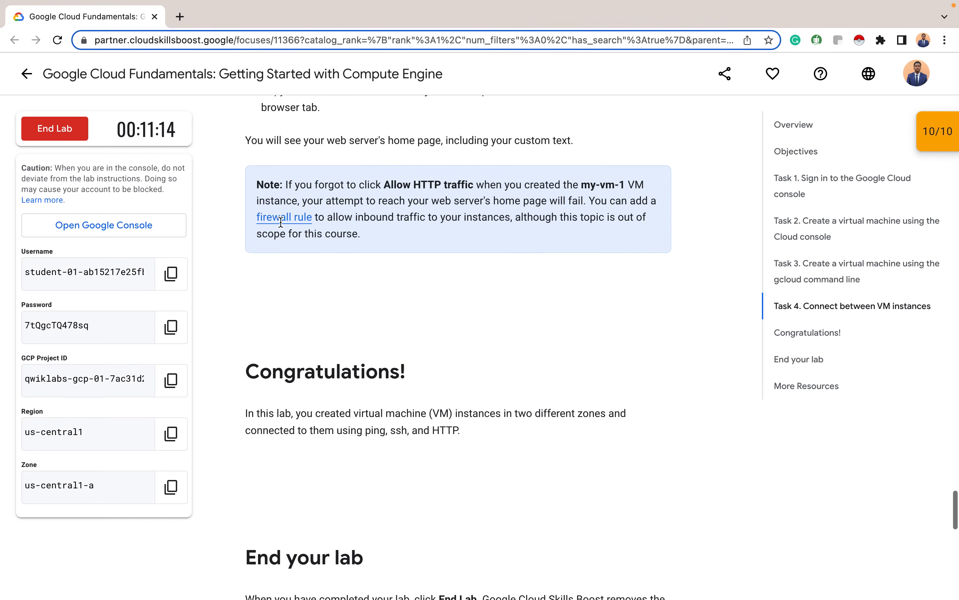
scroll(282, 226, "up", 3)
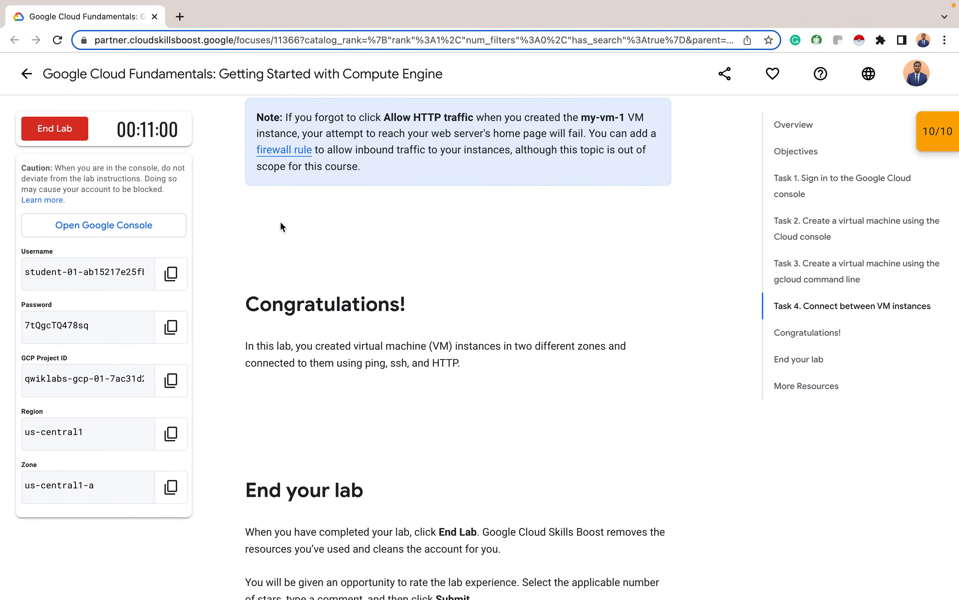